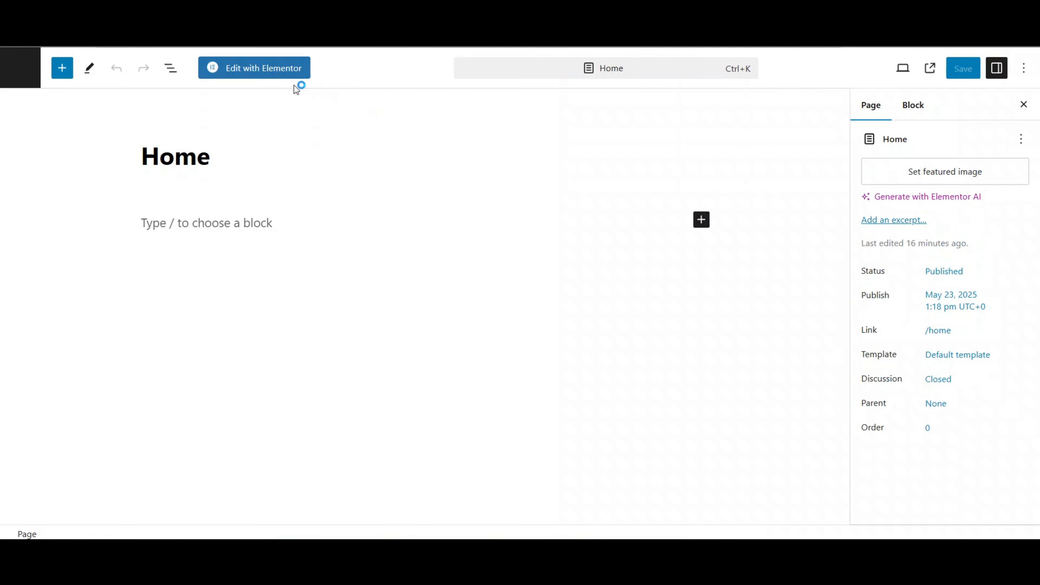
Step: Open the Home page in the Elementor editor and add a Flexbox container with a single-column, downward structure
left_click(278, 77)
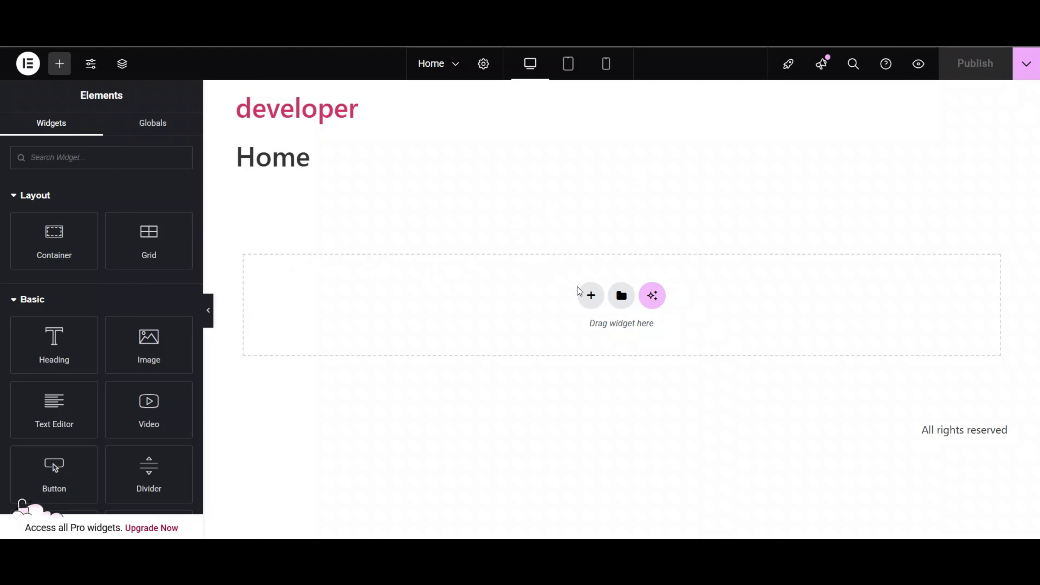
left_click(590, 294)
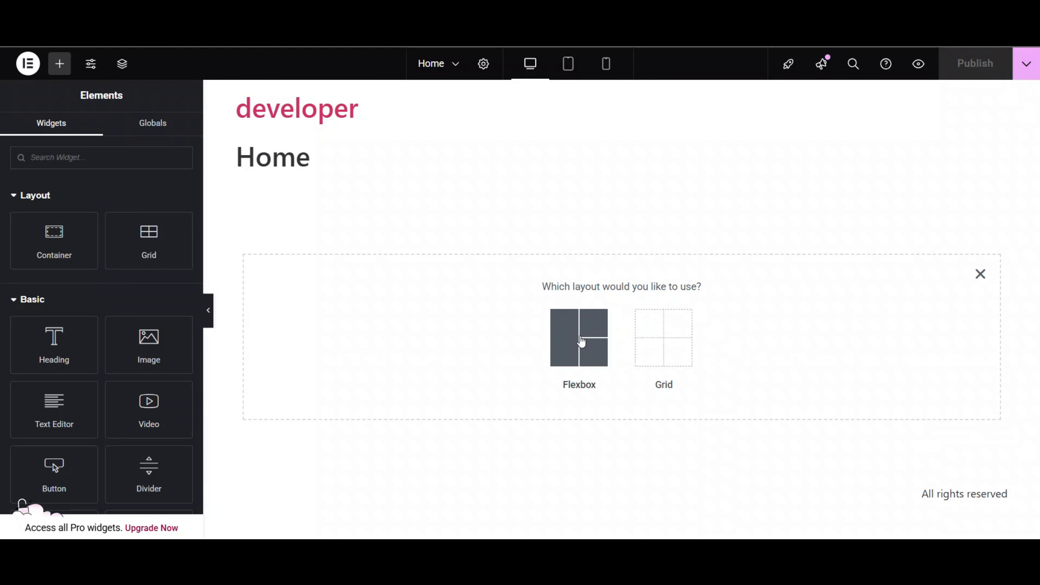
left_click(579, 339)
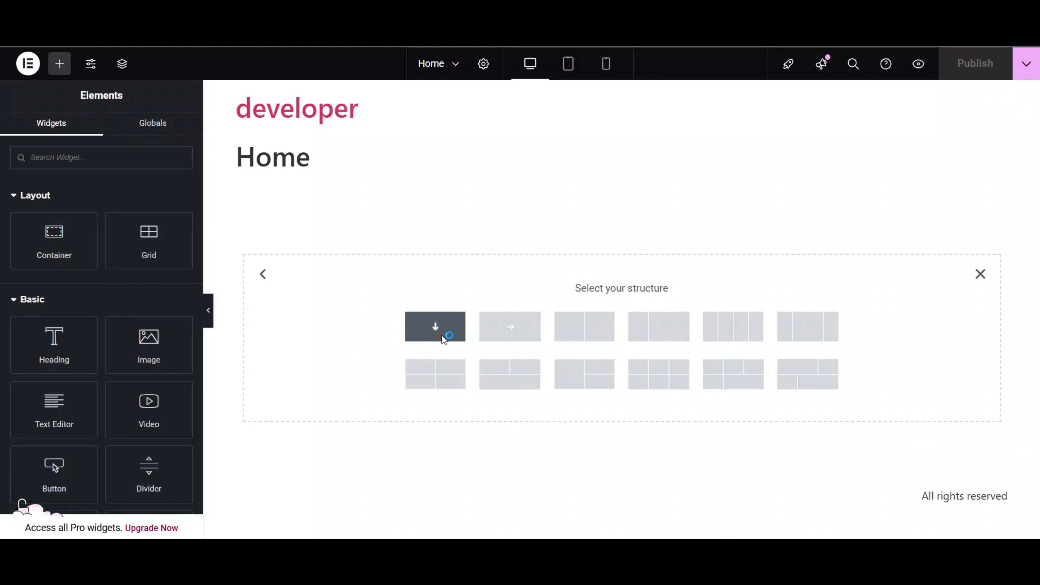
left_click(443, 335)
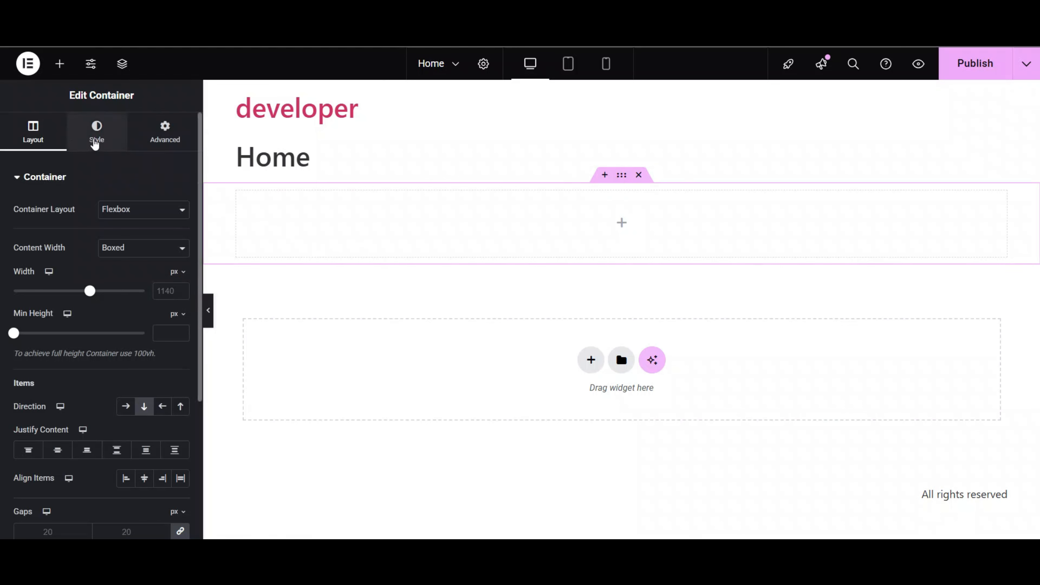
Step: Give the container a classic background using the uploaded image supermarket-banner-concept-with-ingredients.jpg
left_click(95, 141)
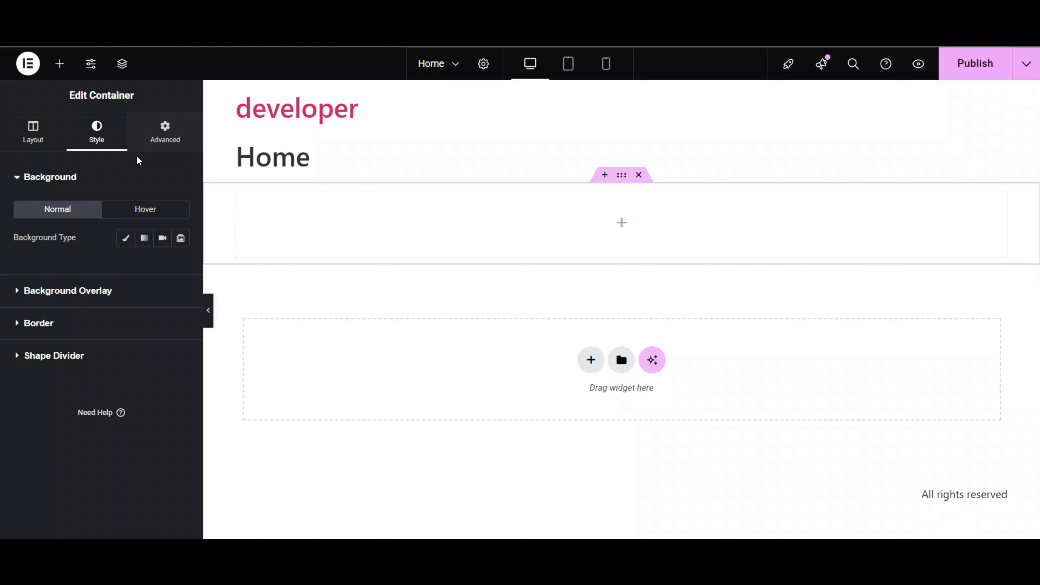
left_click(128, 240)
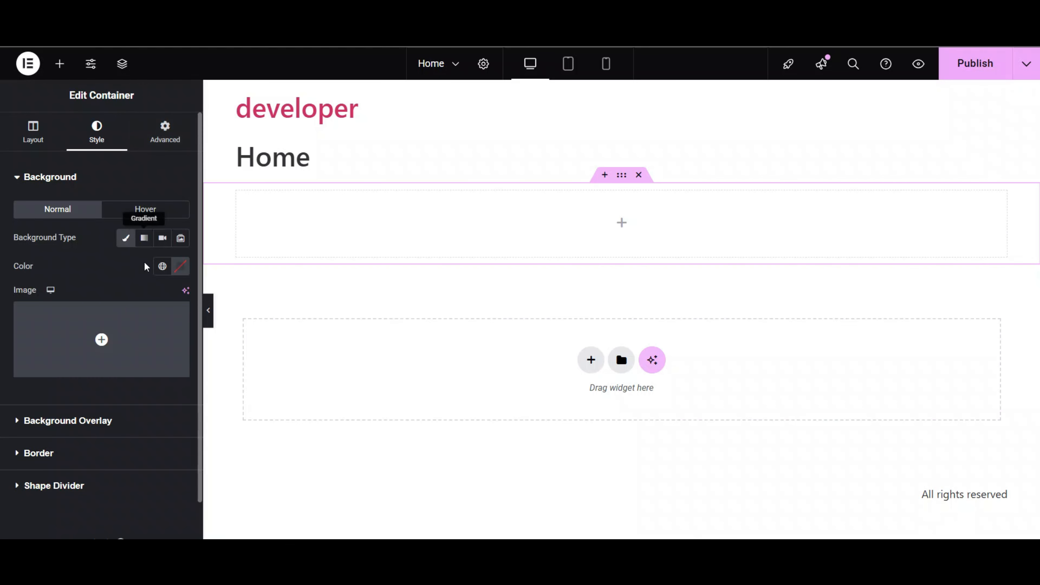
left_click(140, 339)
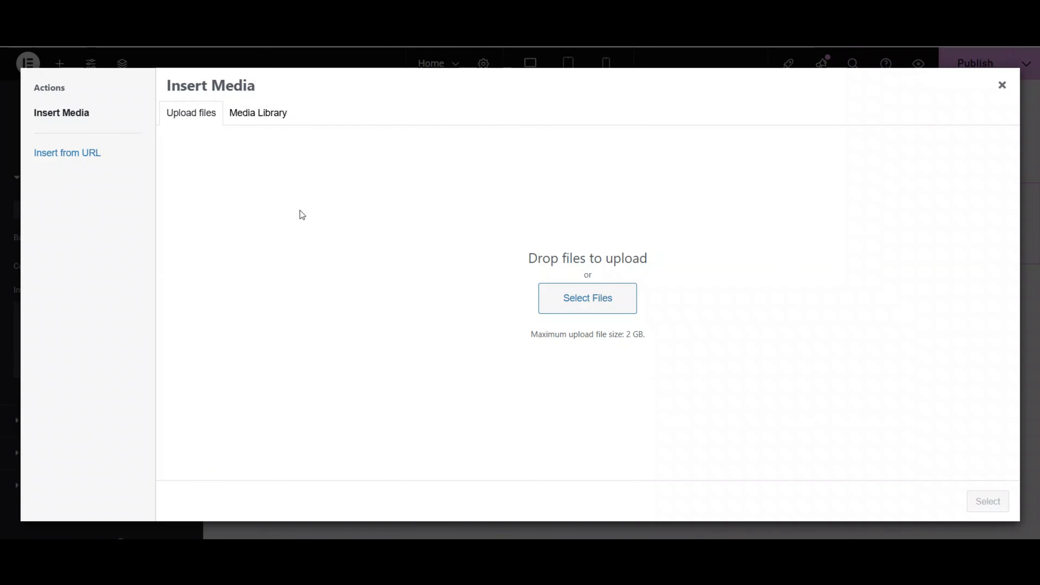
left_click(578, 305)
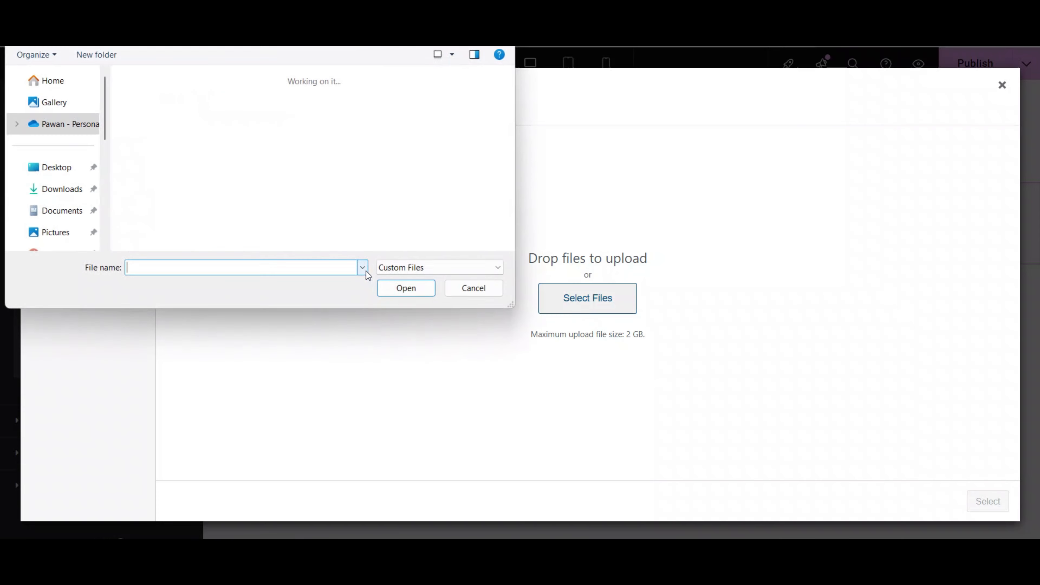
left_click(173, 140)
double_click(173, 141)
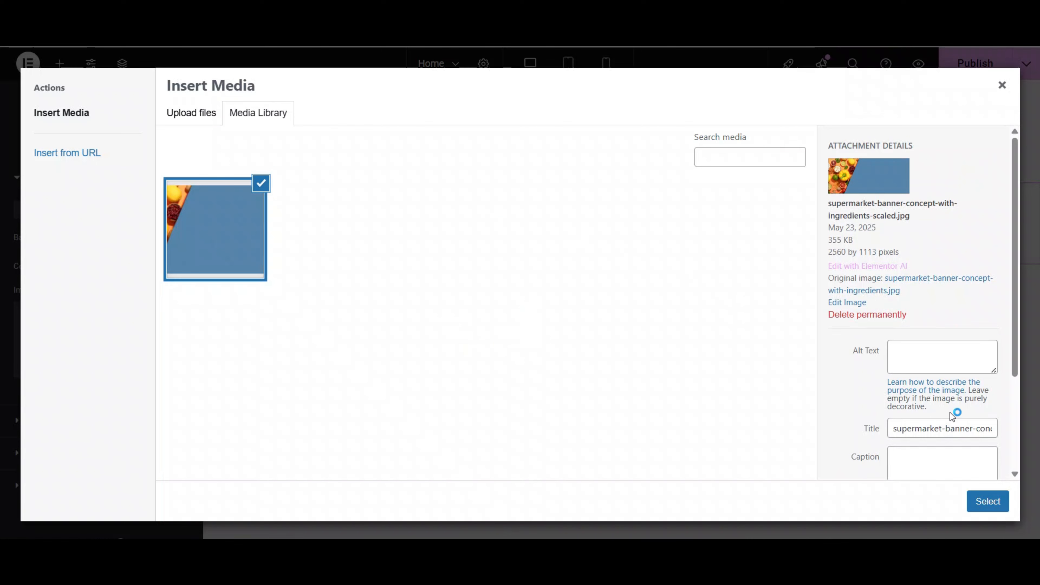
left_click(981, 509)
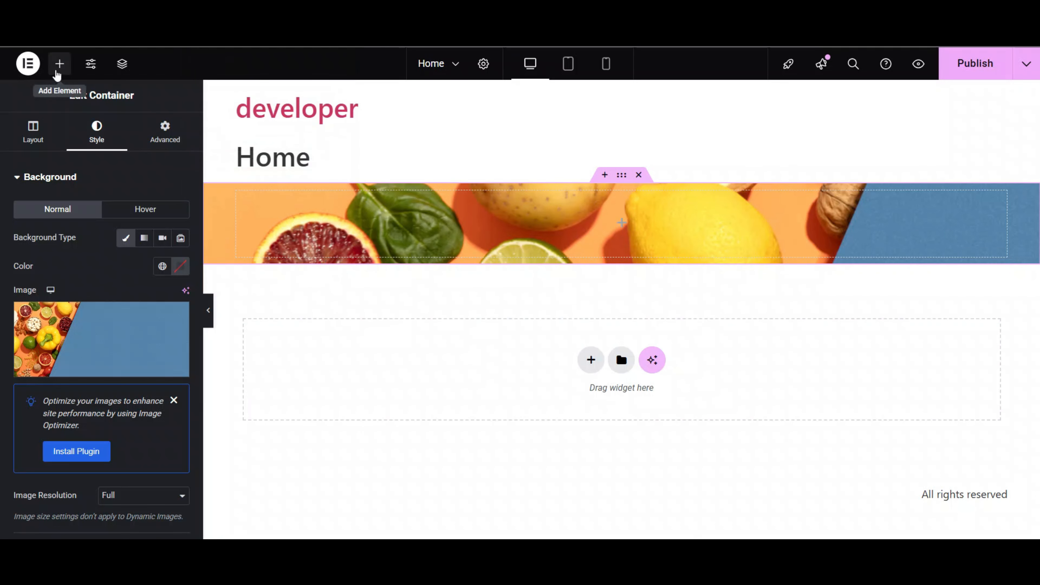
Step: Add a nested container inside the banner container and narrow it to about half of the available width
left_click(58, 69)
left_click_drag(122, 242, 431, 232)
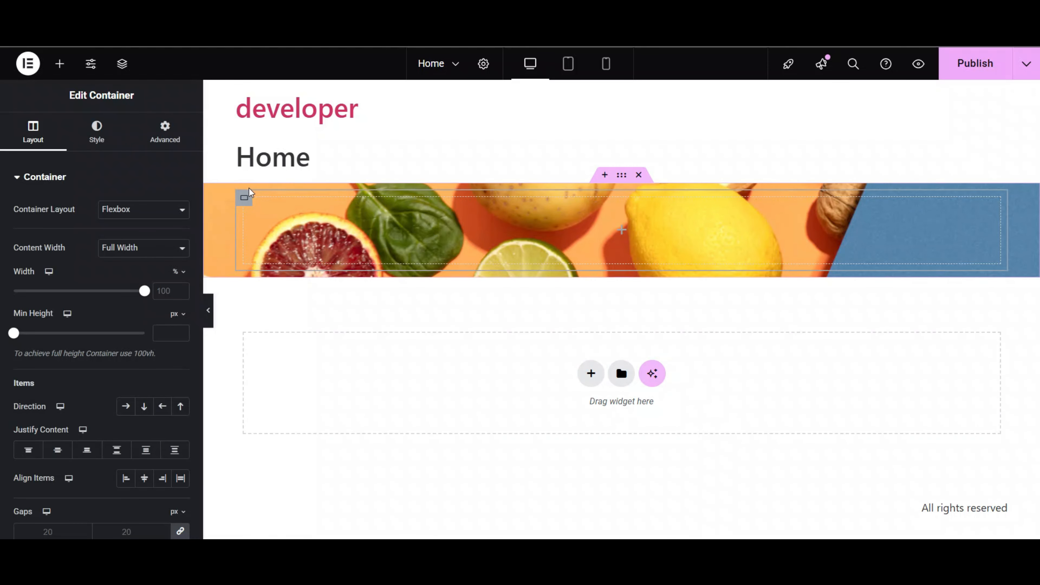
left_click_drag(144, 291, 82, 294)
Step: Unlink the nested container's margin values, switch the unit to %, and set the left margin to 50%
left_click(164, 133)
left_click(179, 226)
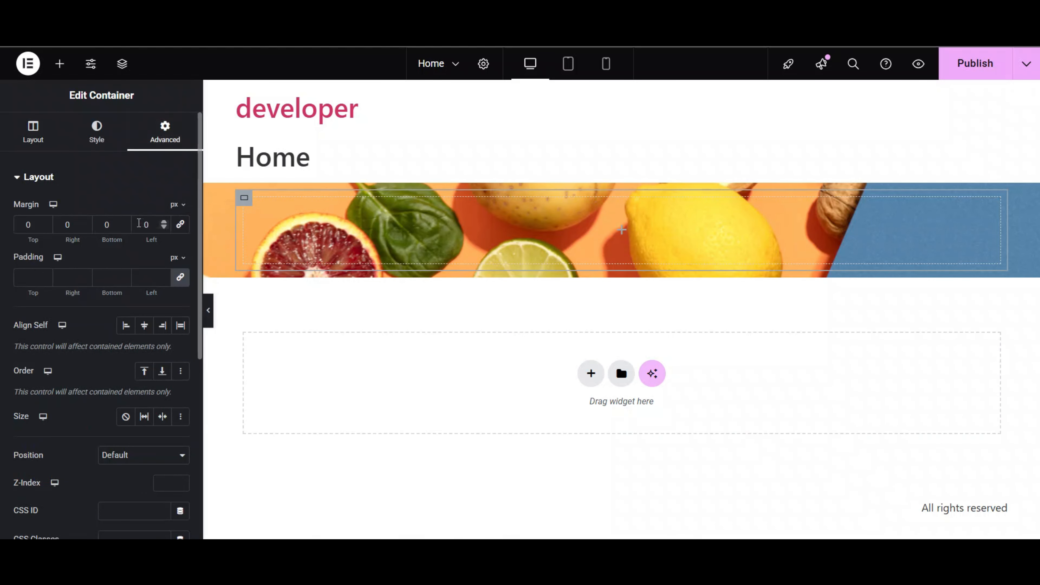
left_click(177, 205)
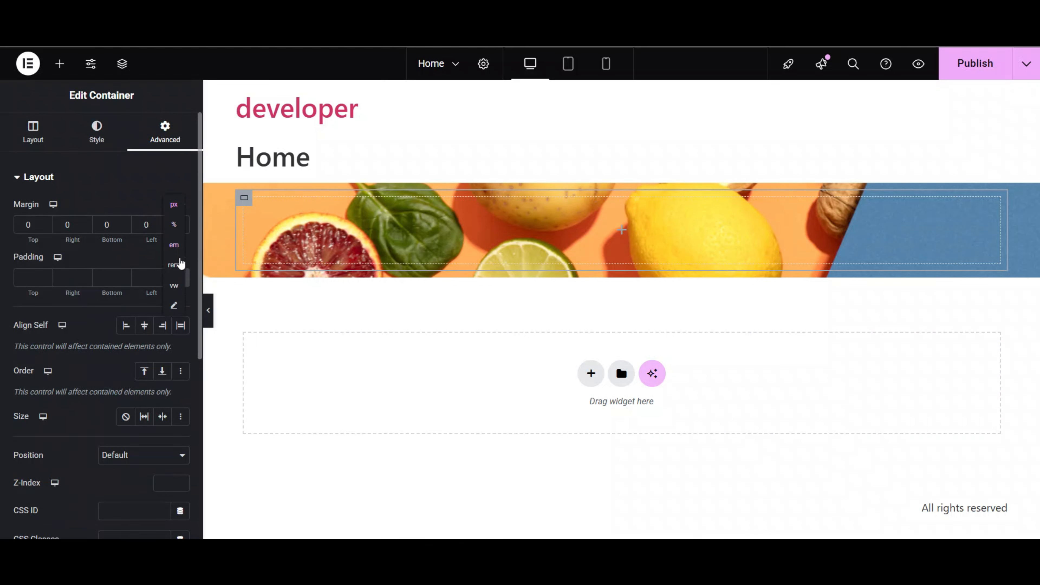
left_click(176, 229)
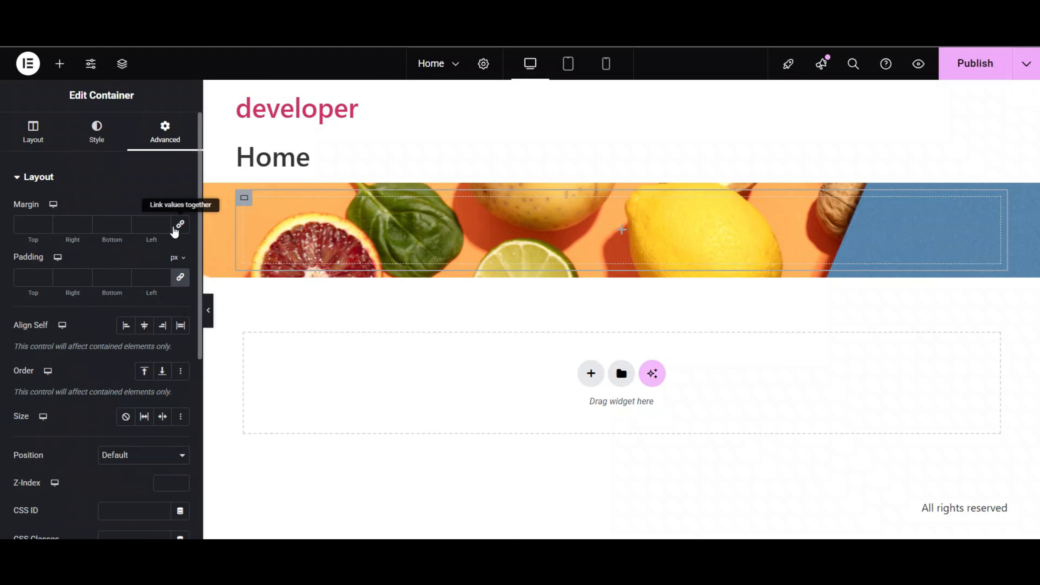
left_click(141, 223)
type("20")
key("BackSpace")
key("BackSpace")
type("40")
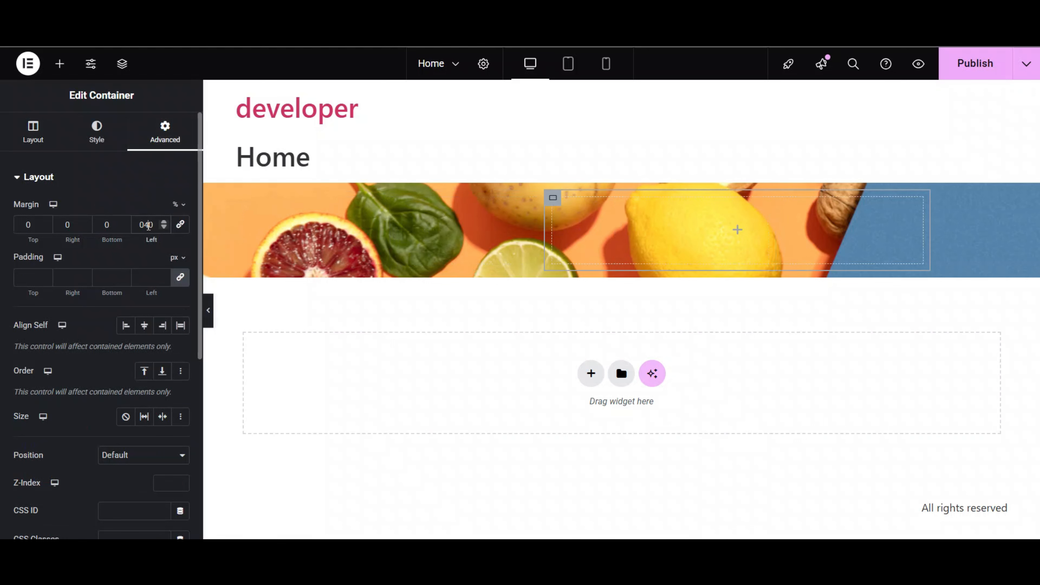
key("BackSpace")
type("5")
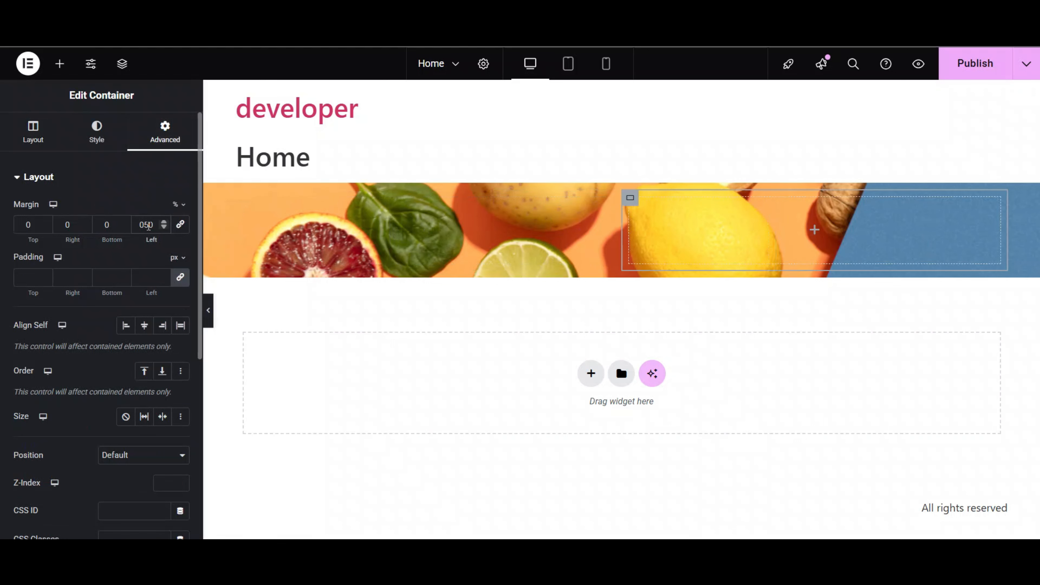
Step: Find the Heading widget and add it to the nested container
left_click(60, 64)
type("hea")
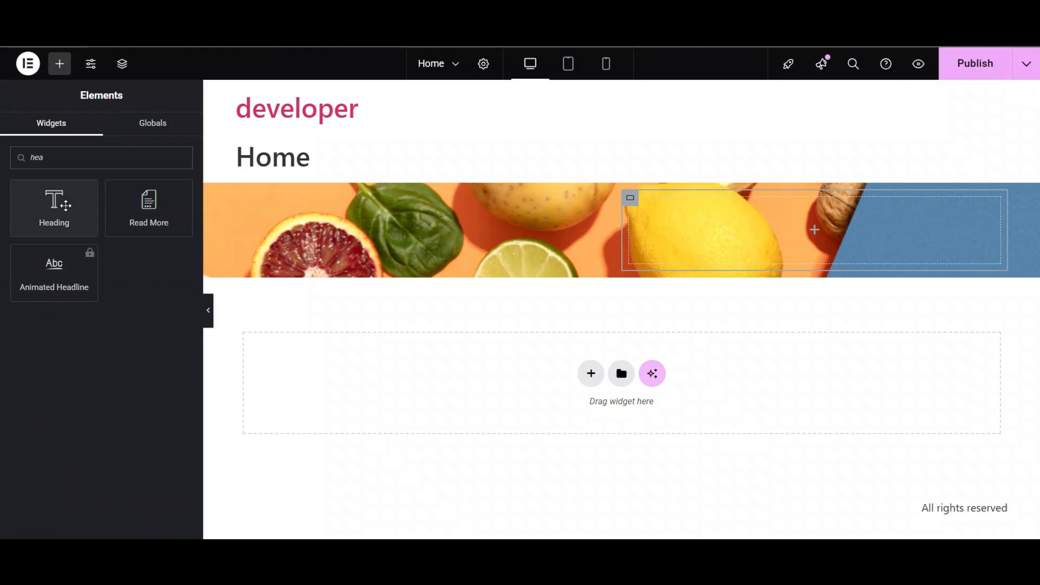
left_click_drag(54, 203, 790, 229)
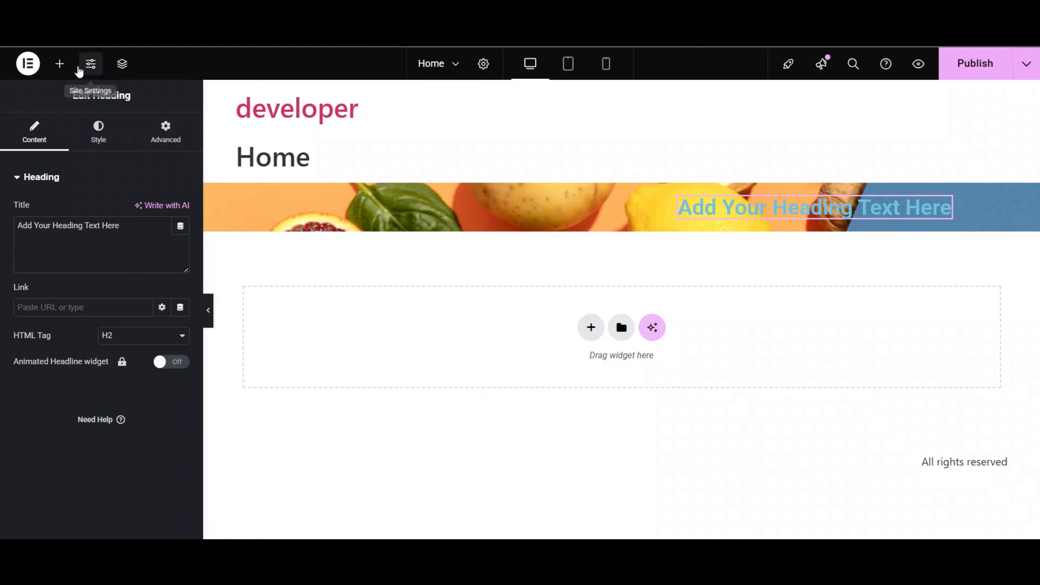
Step: Add Text Editor and Button widgets below the heading, placing the text between the heading and the button
left_click(59, 65)
type("ta")
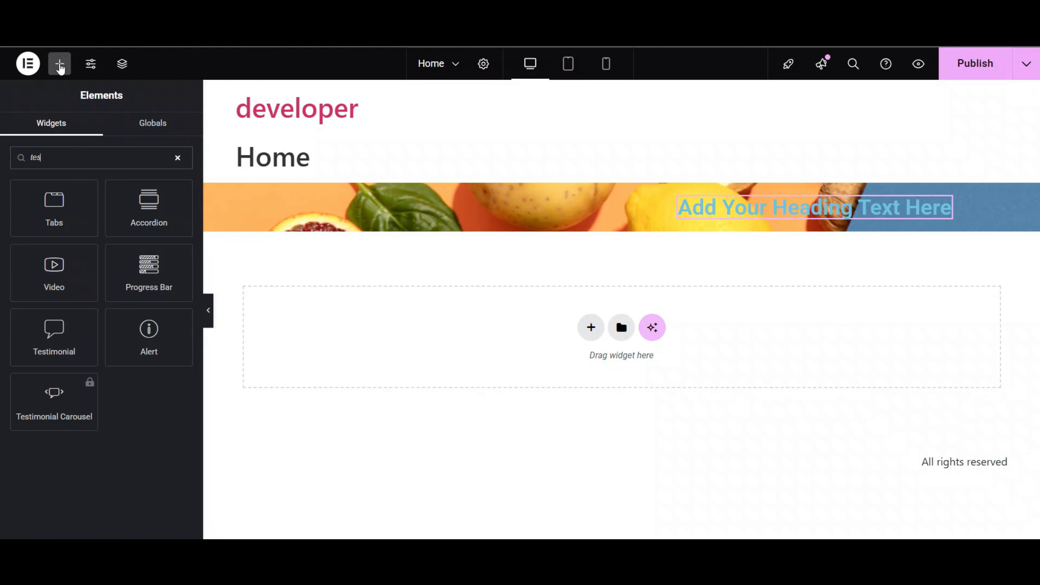
key("BackSpace")
type("ex")
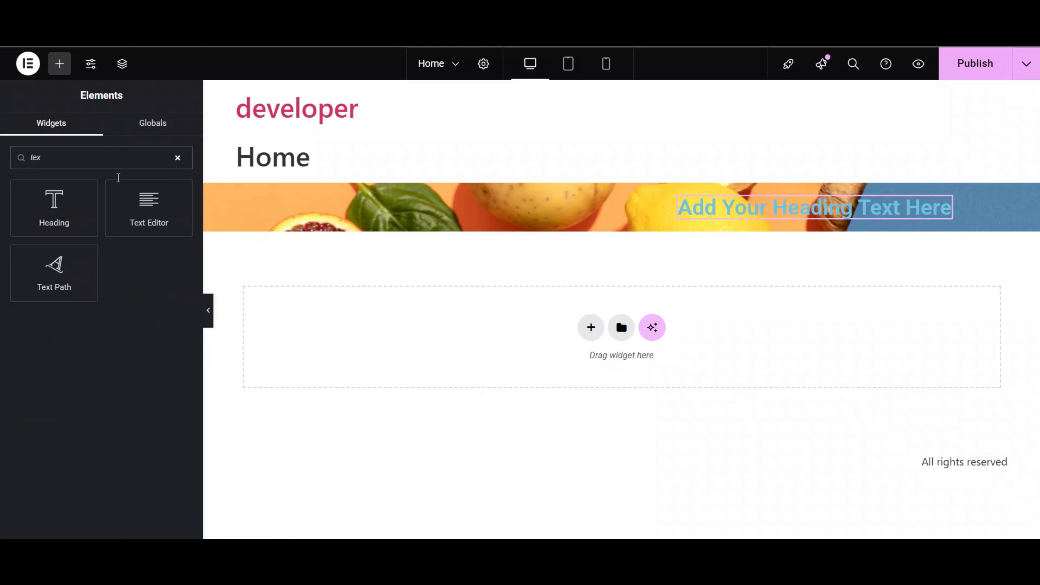
left_click_drag(146, 213, 775, 222)
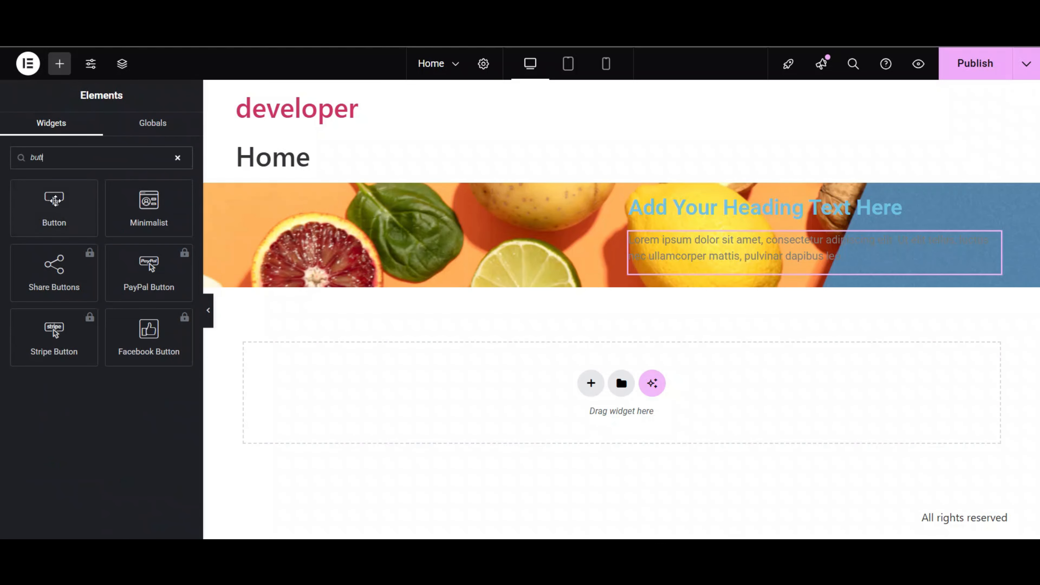
left_click_drag(55, 200, 764, 273)
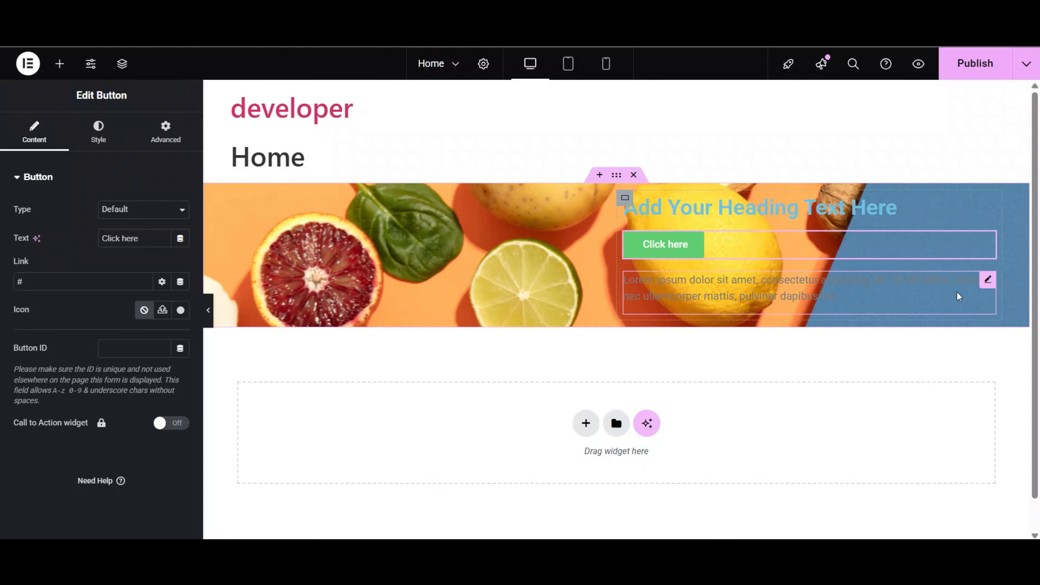
left_click_drag(942, 275, 801, 237)
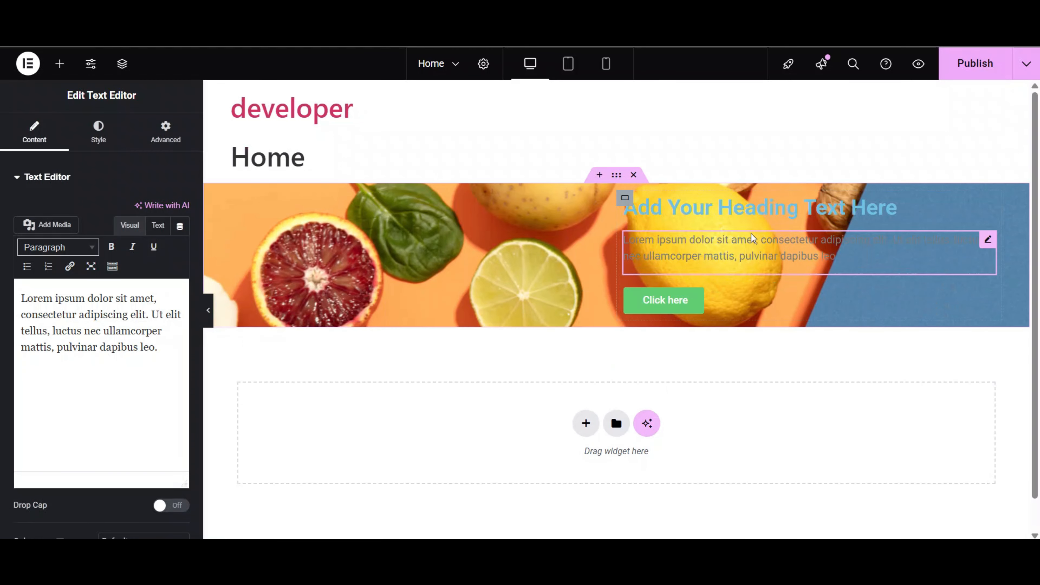
Step: Select the outer banner container and set its padding to 50 px on all sides
left_click(693, 210)
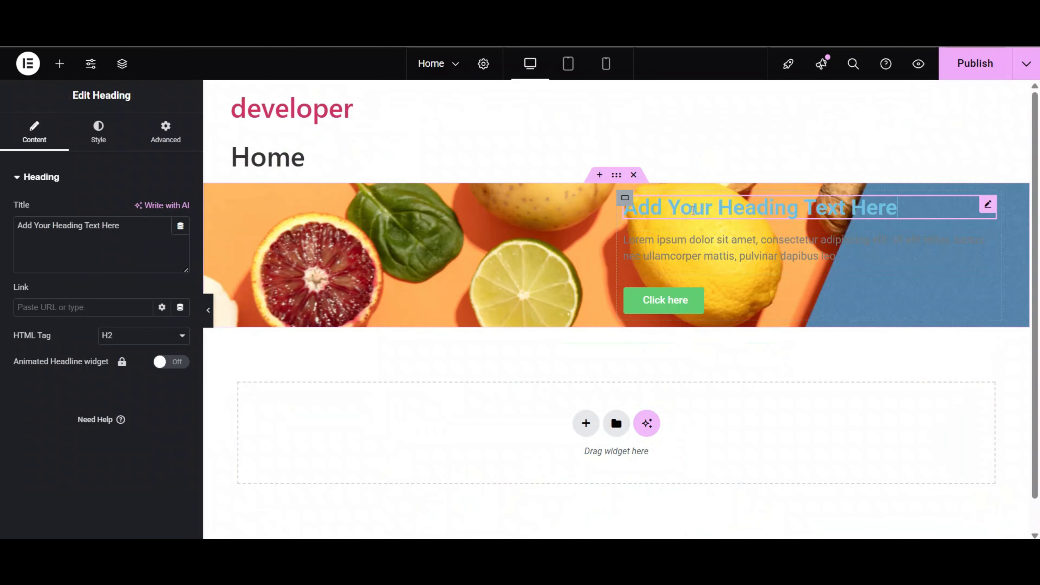
left_click(616, 177)
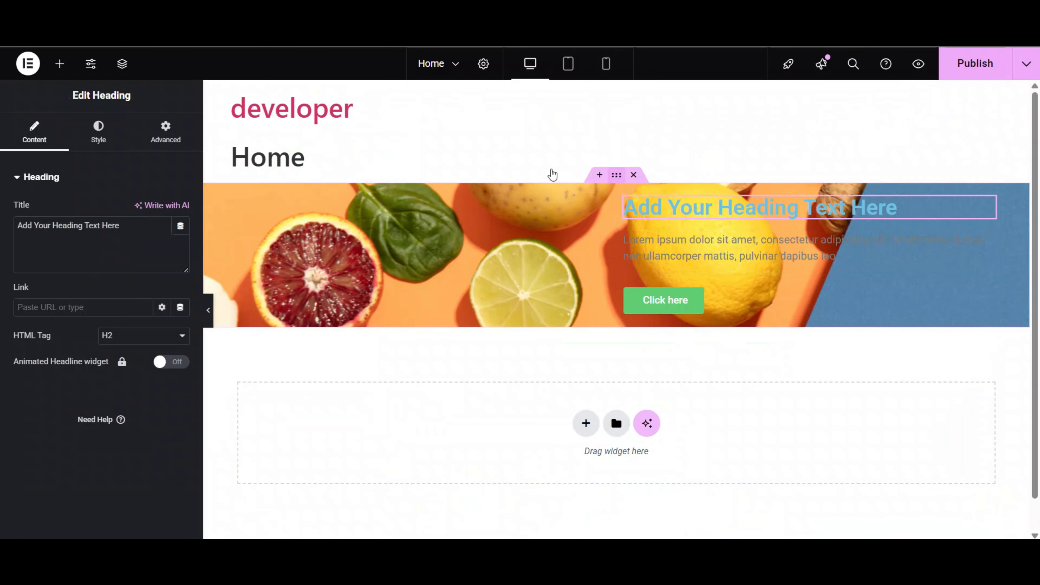
left_click(163, 122)
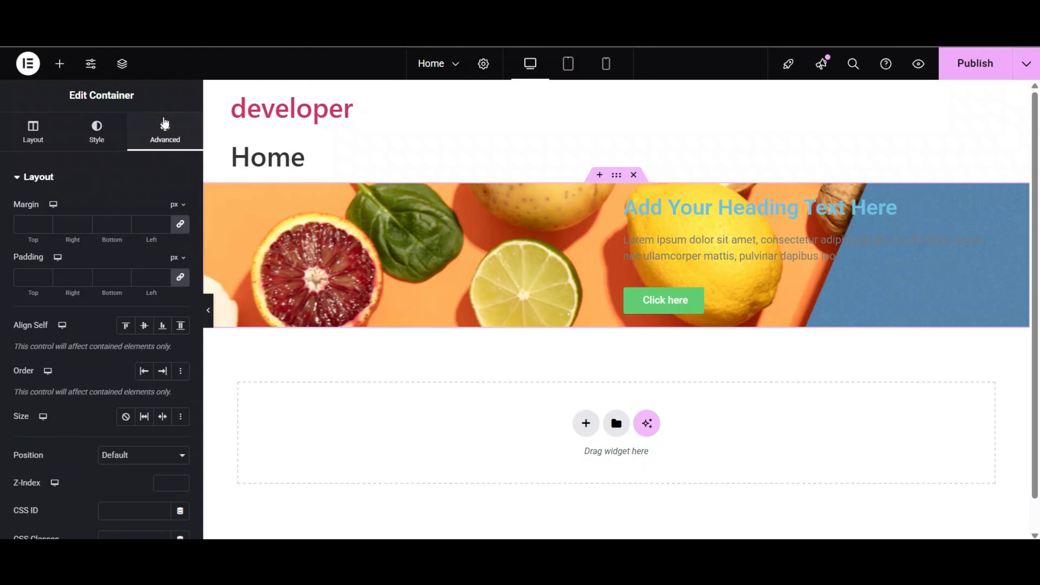
left_click(145, 275)
type("20")
key("BackSpace")
key("BackSpace")
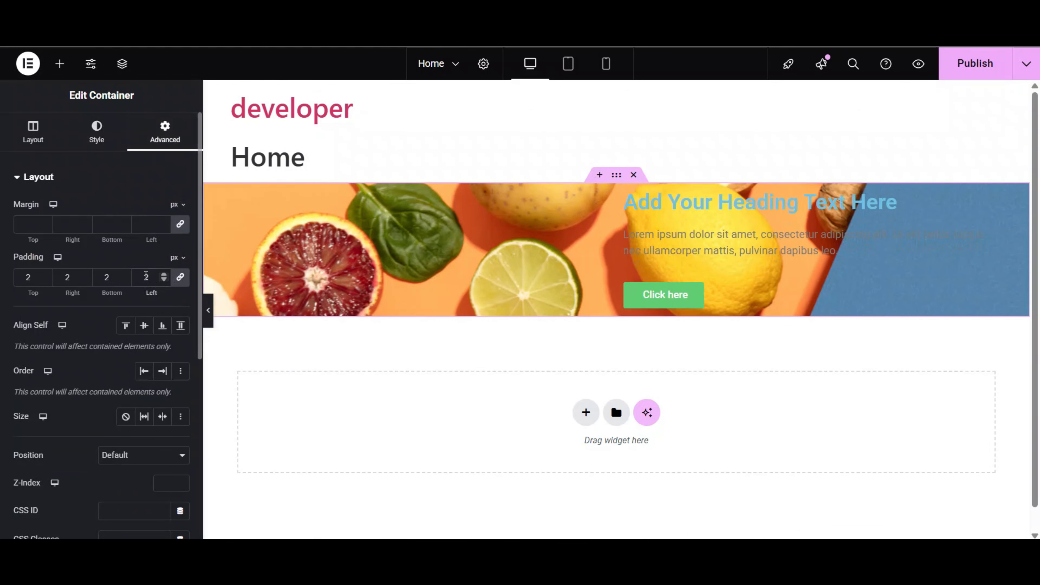
type("50")
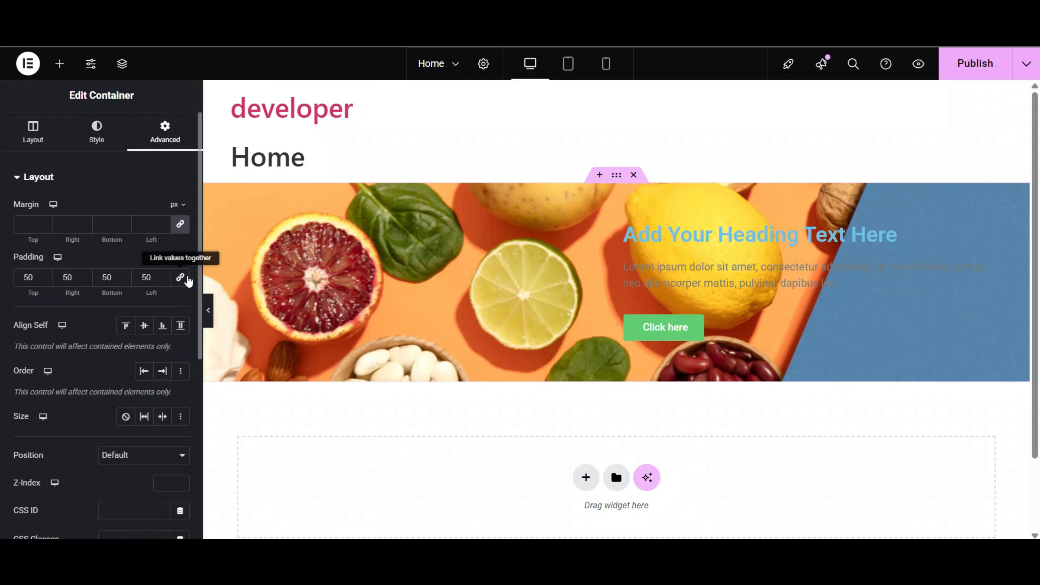
Step: Set the outer container's top and bottom padding to 150 px with the padding values unlinked
left_click(23, 275)
type("1")
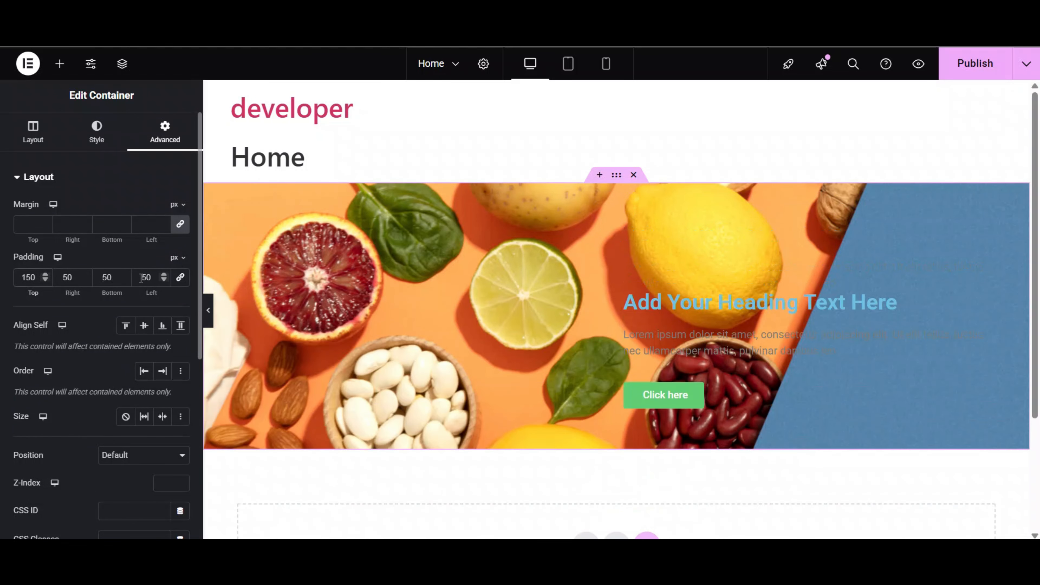
left_click(101, 275)
type("1")
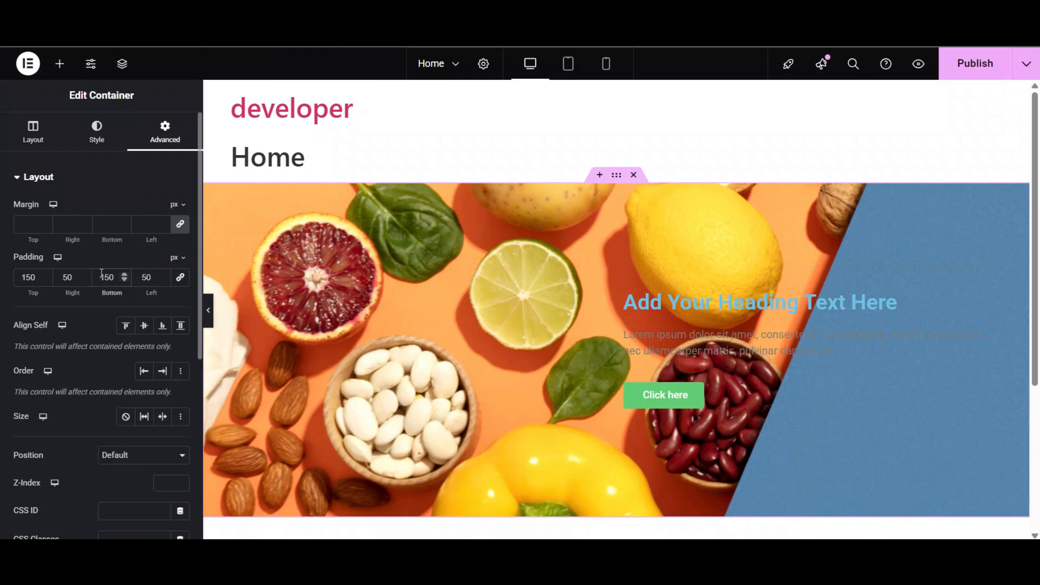
scroll(494, 253, "down", 2)
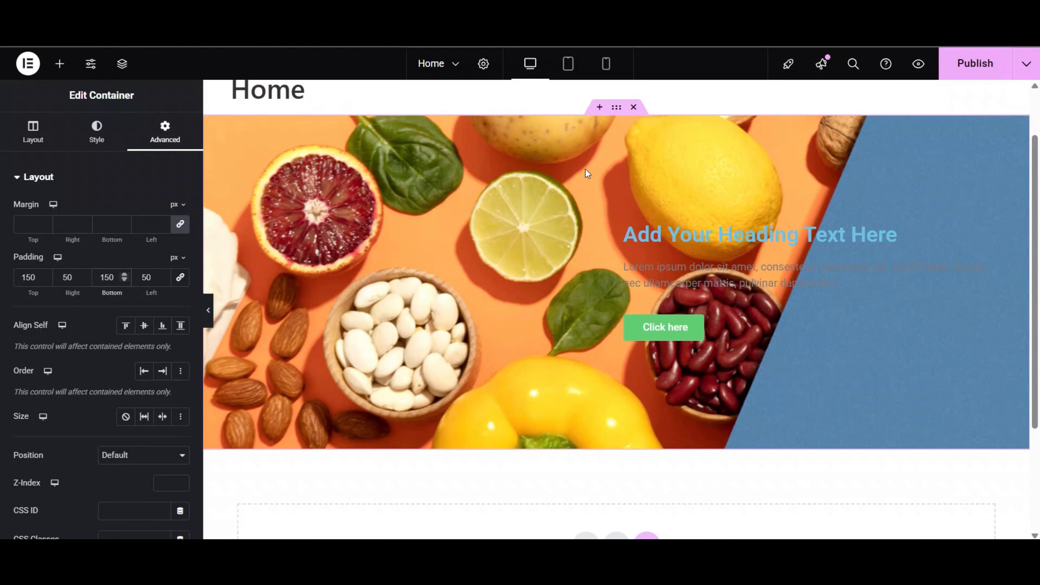
Step: Set the outer container's background image position to Center Center and its display size to Cover
left_click(92, 144)
scroll(128, 276, "down", 5)
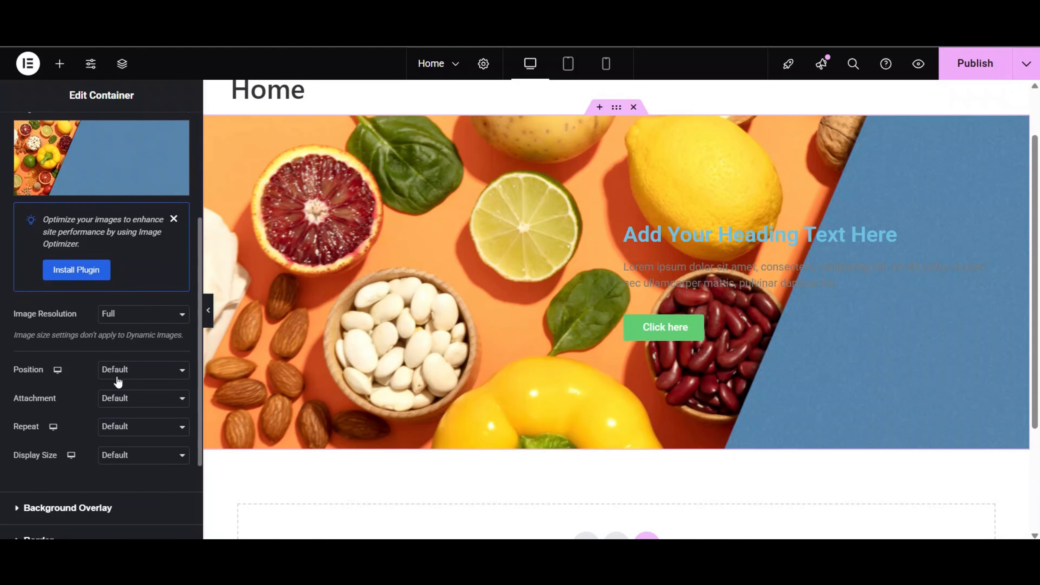
left_click(142, 371)
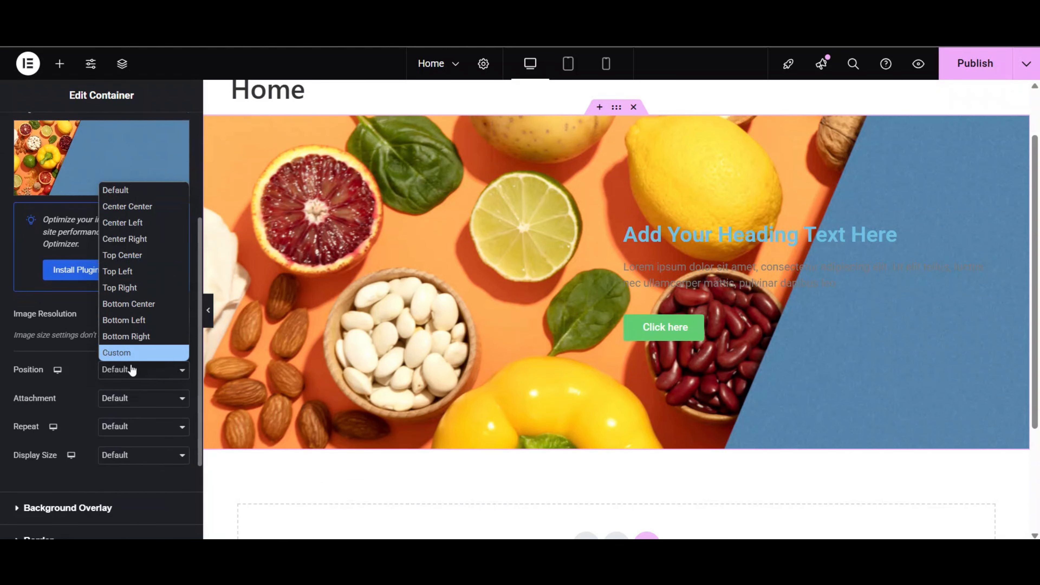
left_click(131, 208)
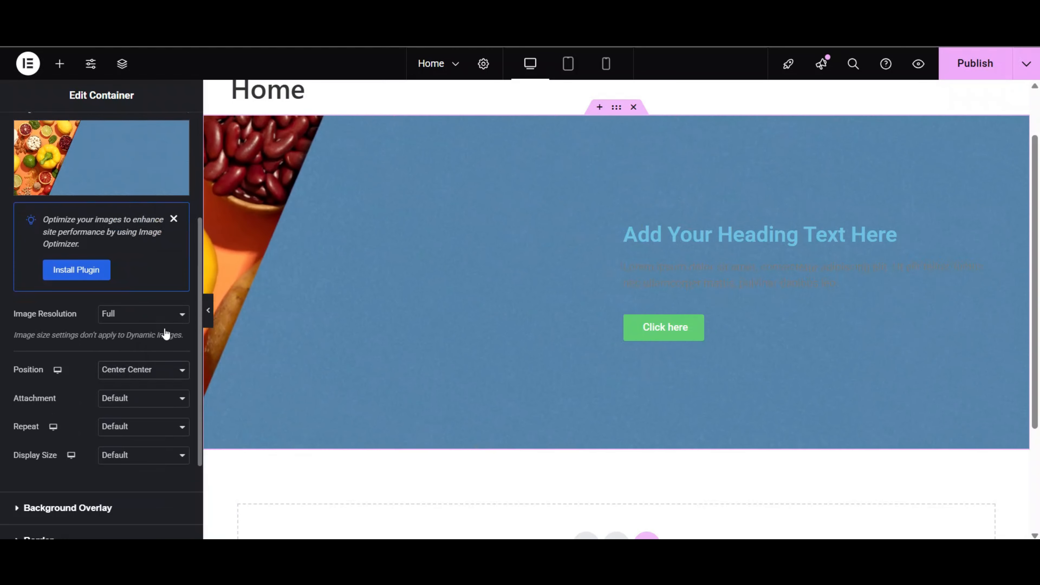
left_click(145, 402)
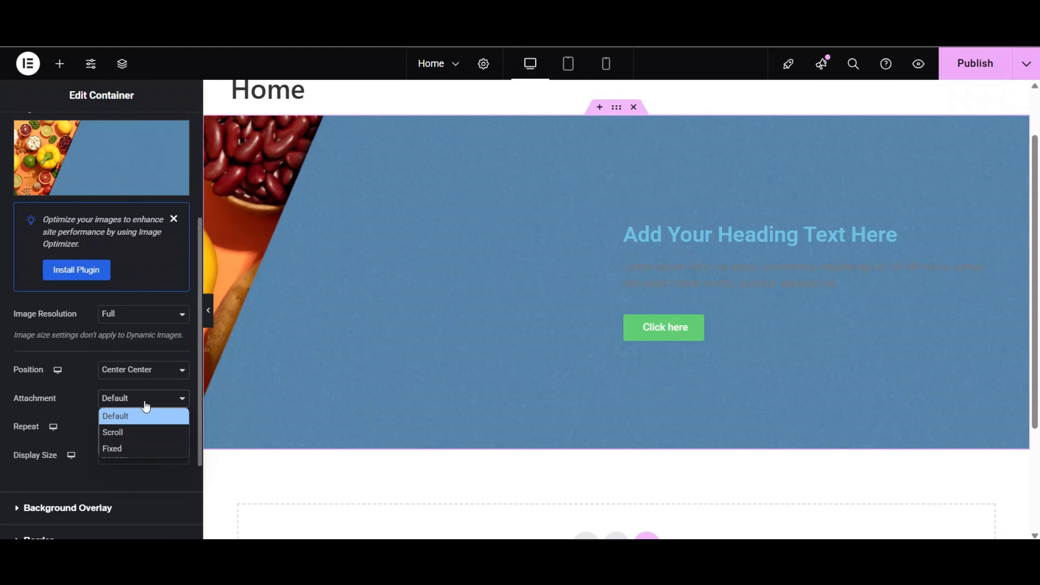
left_click(137, 402)
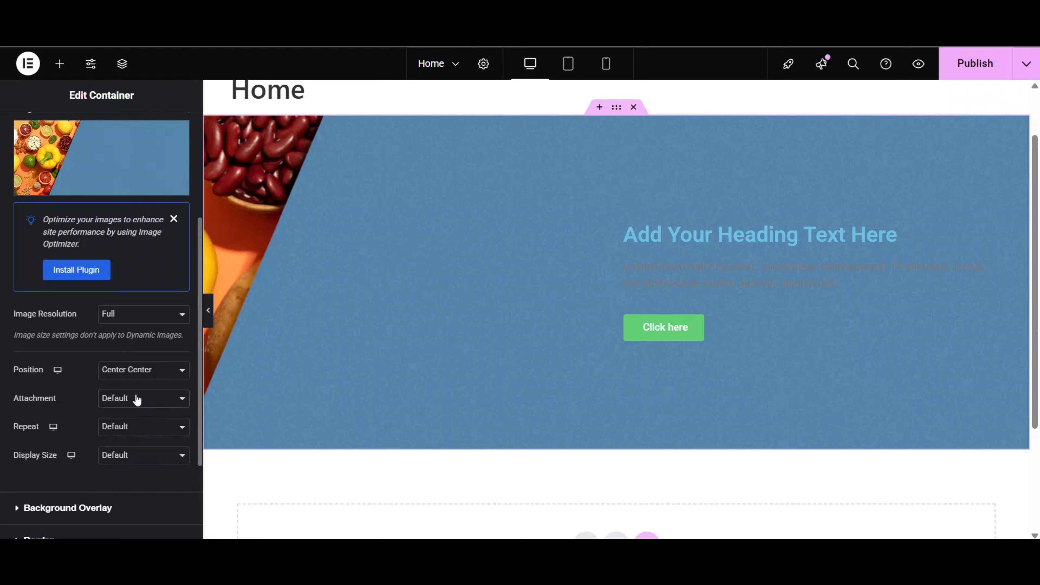
left_click(144, 456)
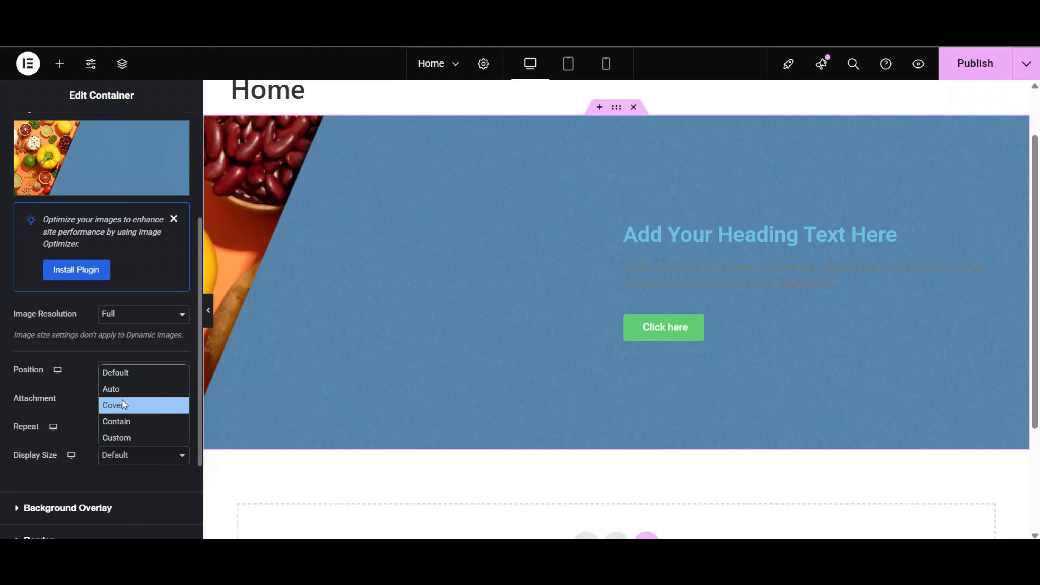
key("Escape")
scroll(531, 286, "up", 2)
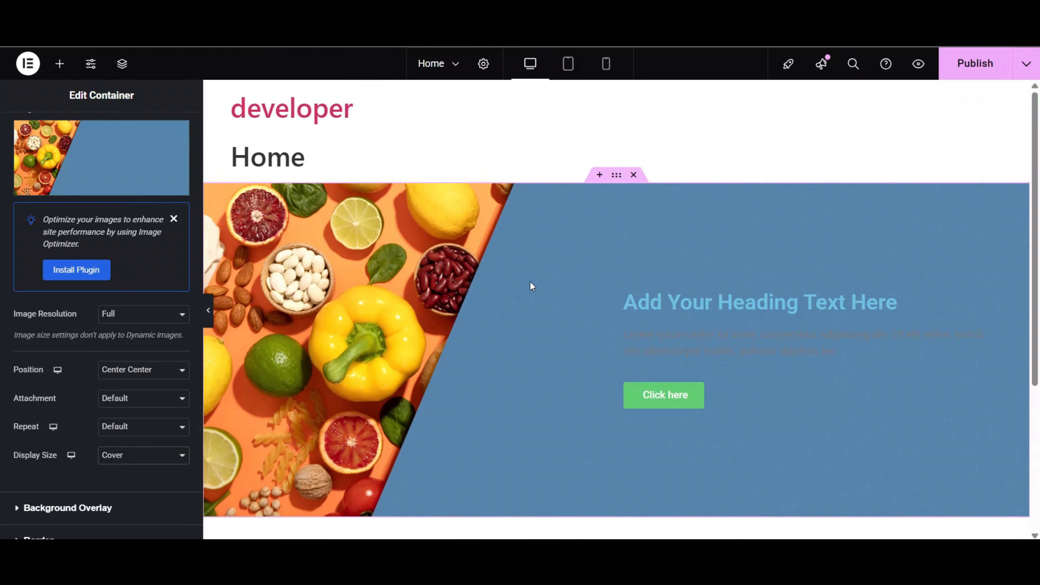
Step: Replace the banner heading's placeholder title with "Fresh and Healthy"
left_click(725, 306)
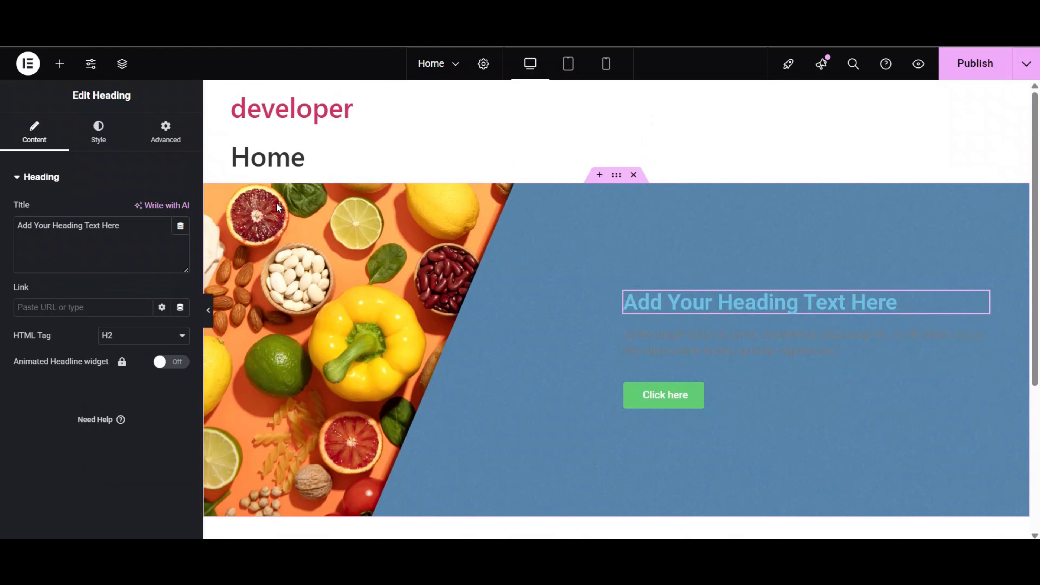
key("ctrl+a")
key("BackSpace")
type("Fresh and Healthy")
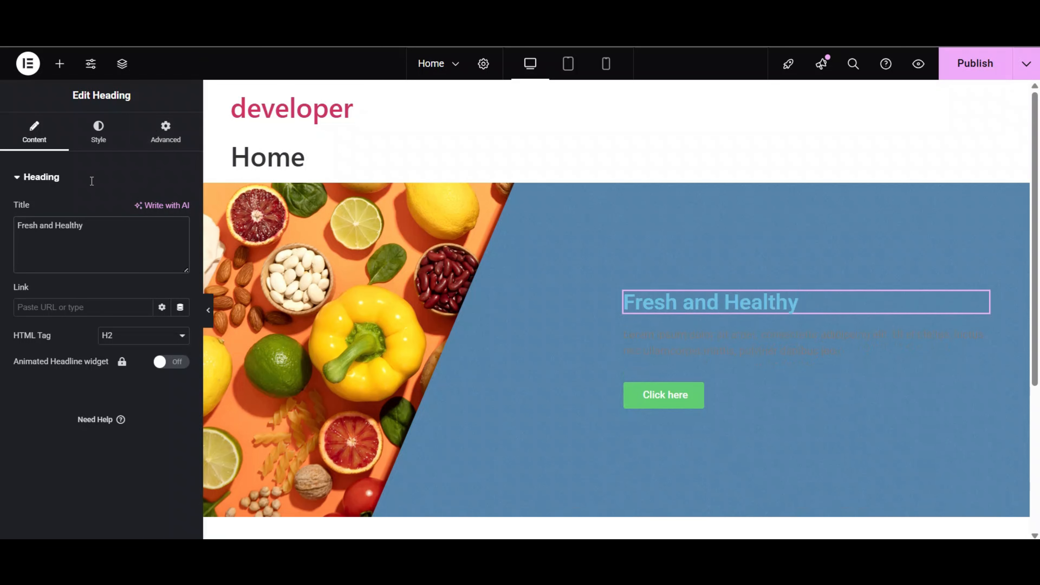
Step: Set the heading's typography to the Sail font family at a size of 100 px
left_click(116, 141)
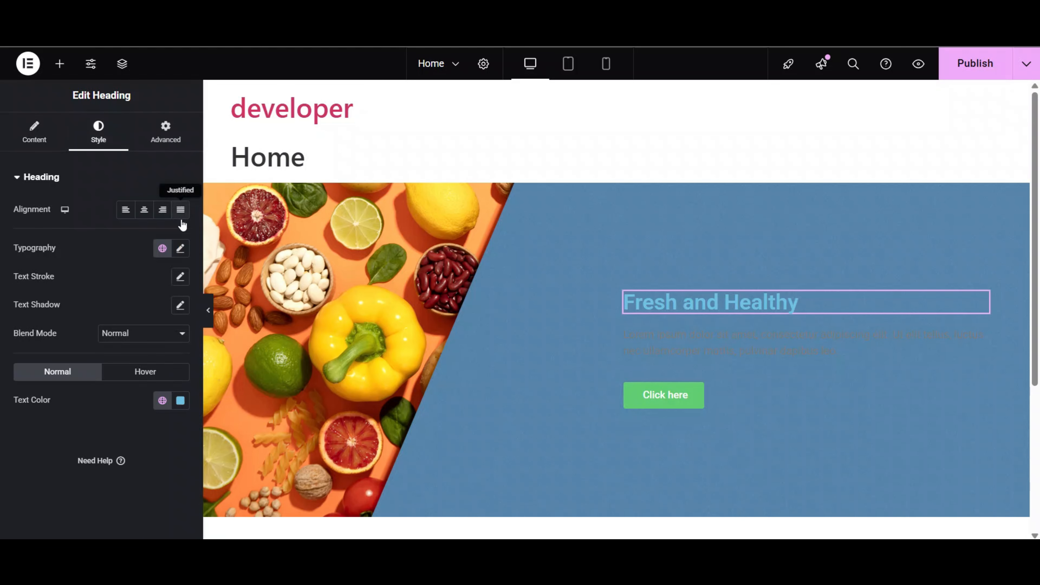
left_click(181, 249)
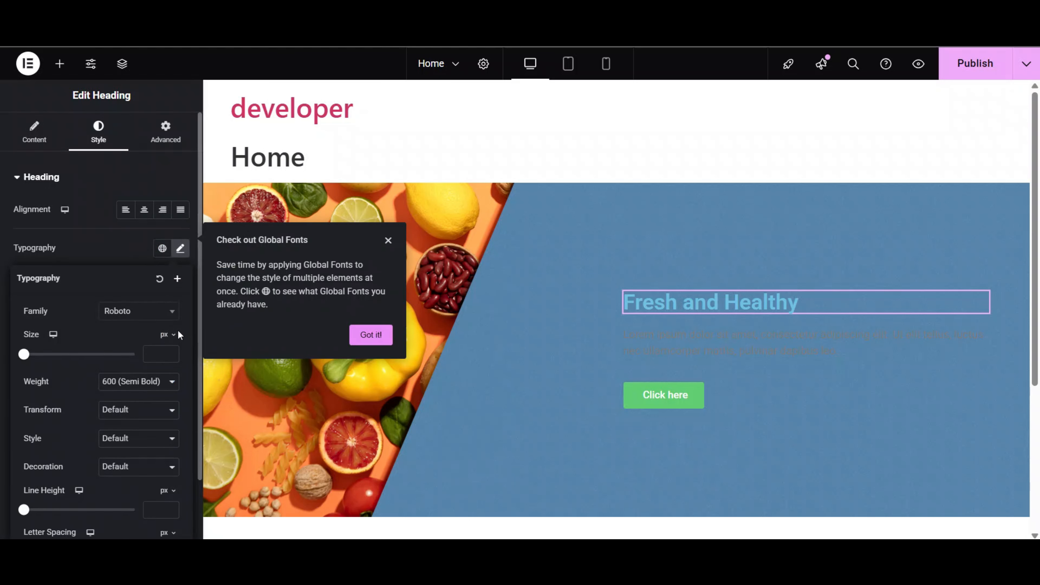
left_click(148, 316)
scroll(141, 440, "down", 3)
scroll(141, 440, "down", 8)
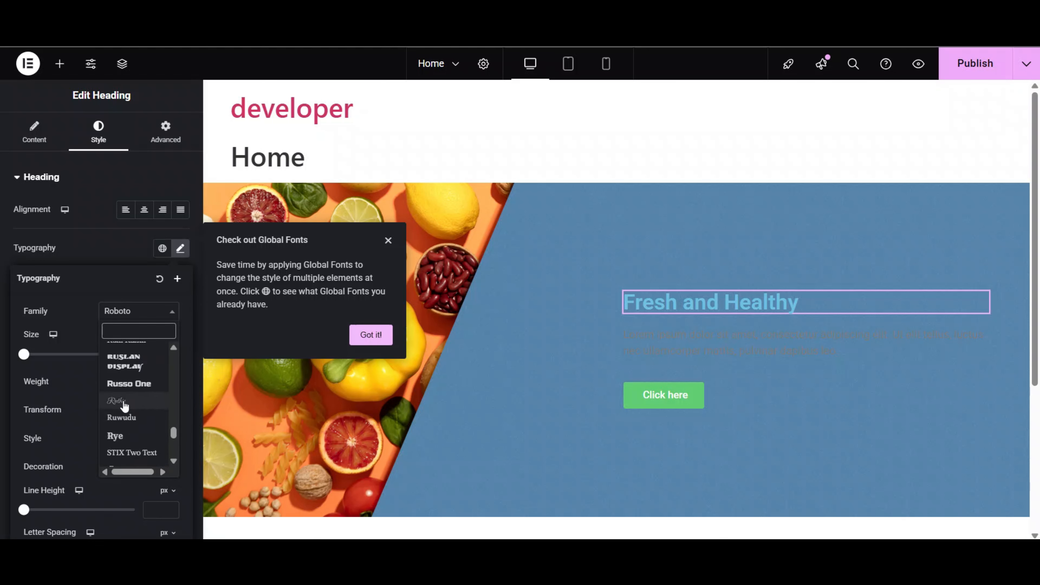
left_click(124, 404)
scroll(159, 320, "down", 1)
left_click(159, 321)
type("100")
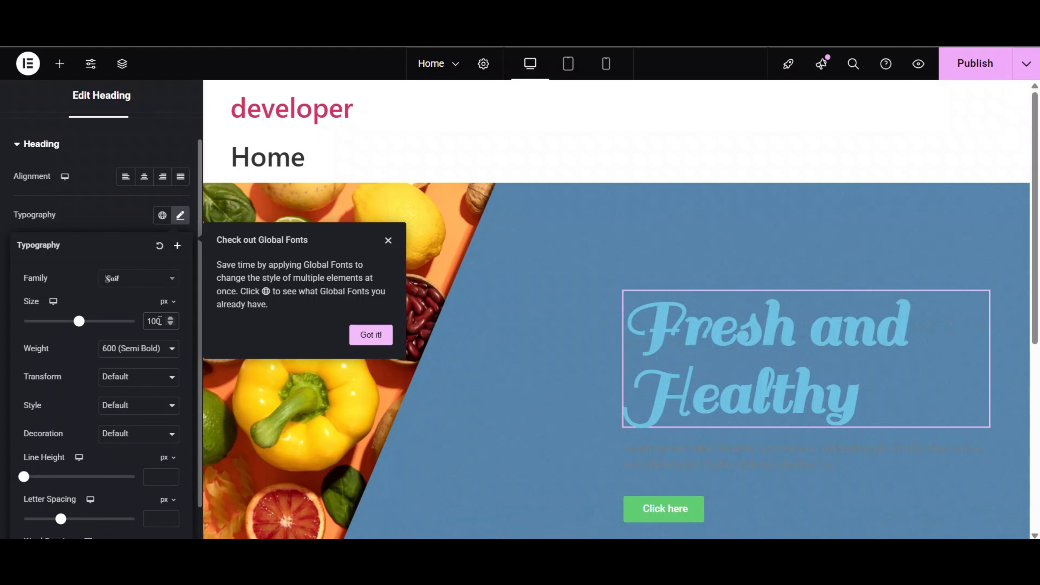
scroll(608, 295, "down", 1)
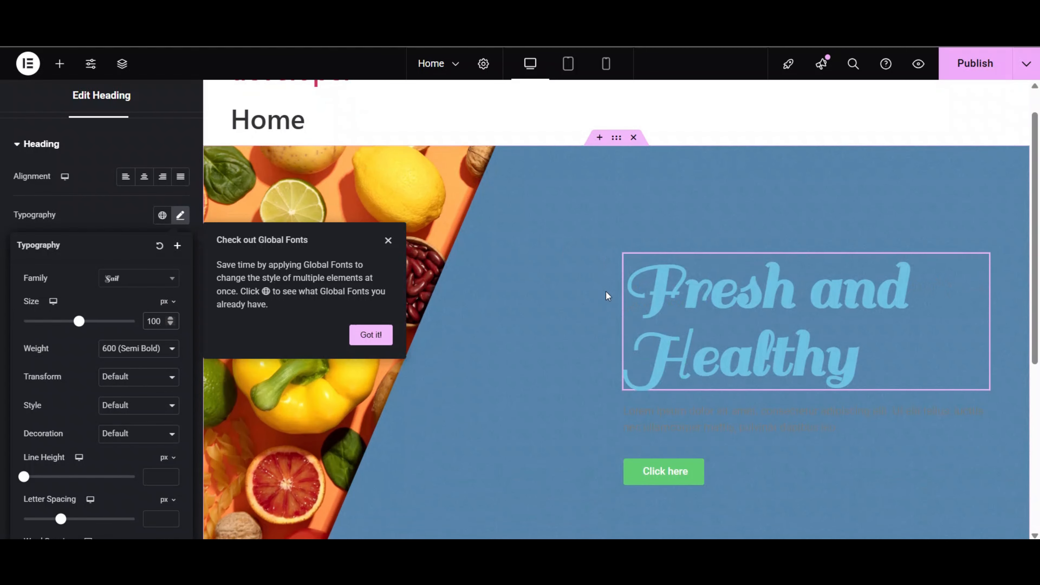
Step: Set the text colour of the paragraph below the heading to white, #FFFFFF
left_click(703, 443)
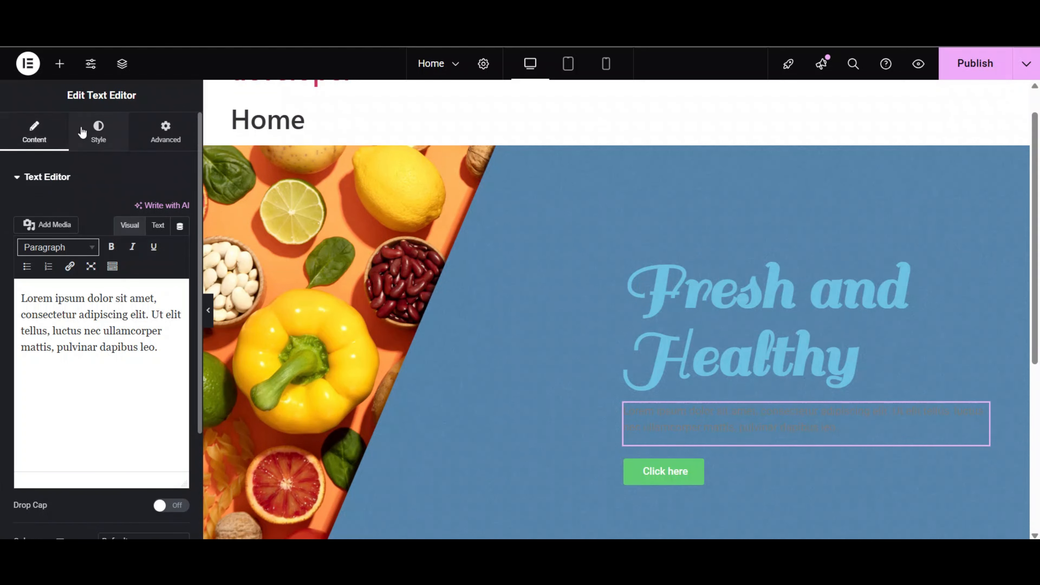
left_click(99, 131)
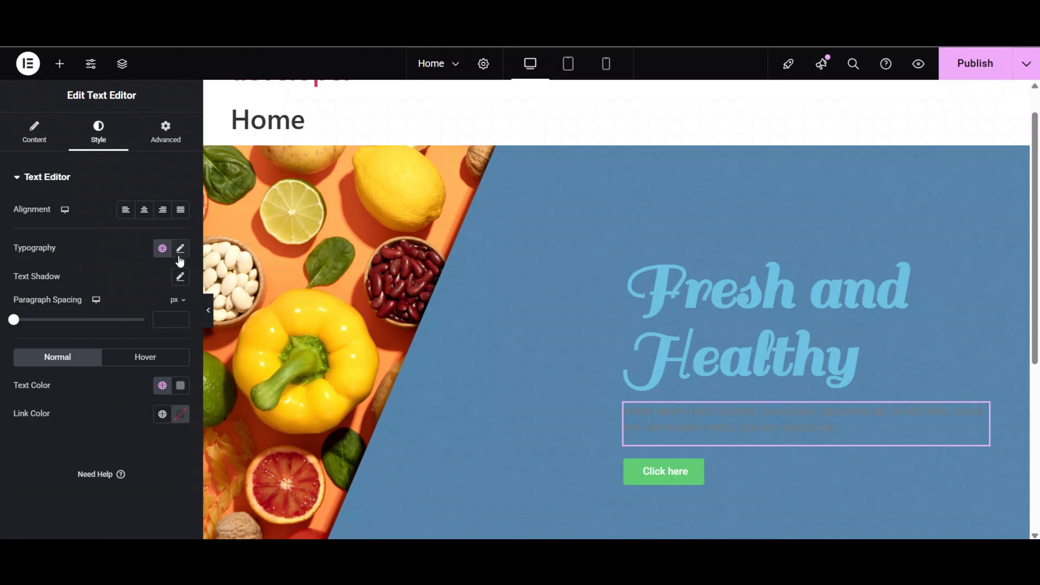
left_click(185, 389)
left_click_drag(168, 245, 11, 158)
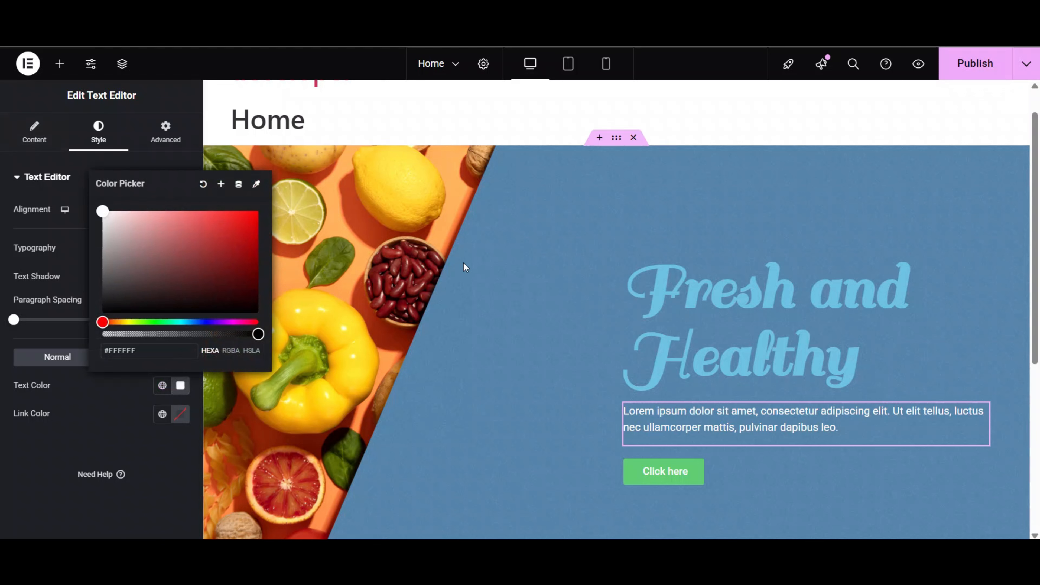
left_click(699, 282)
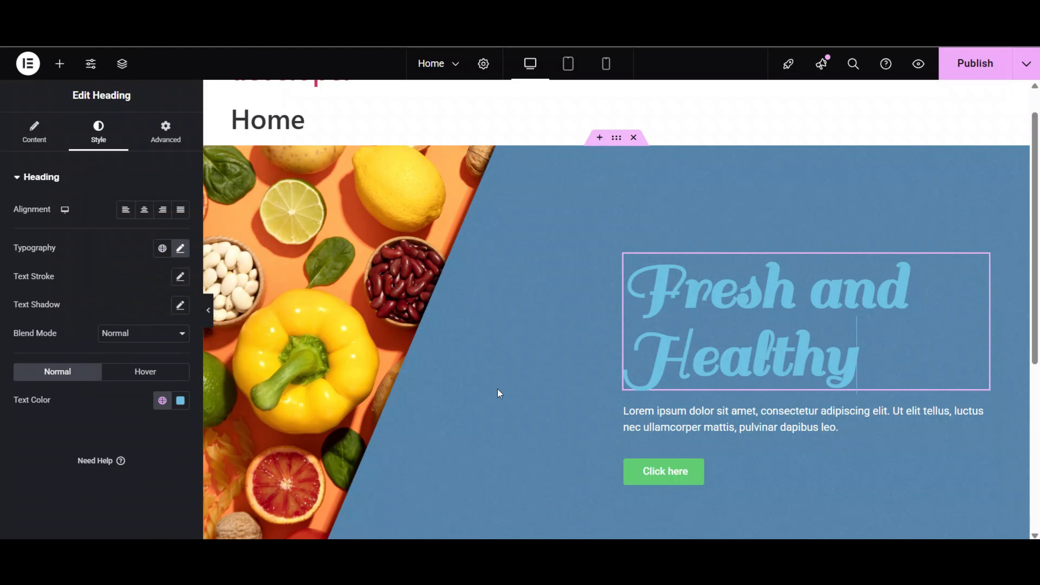
left_click(636, 414)
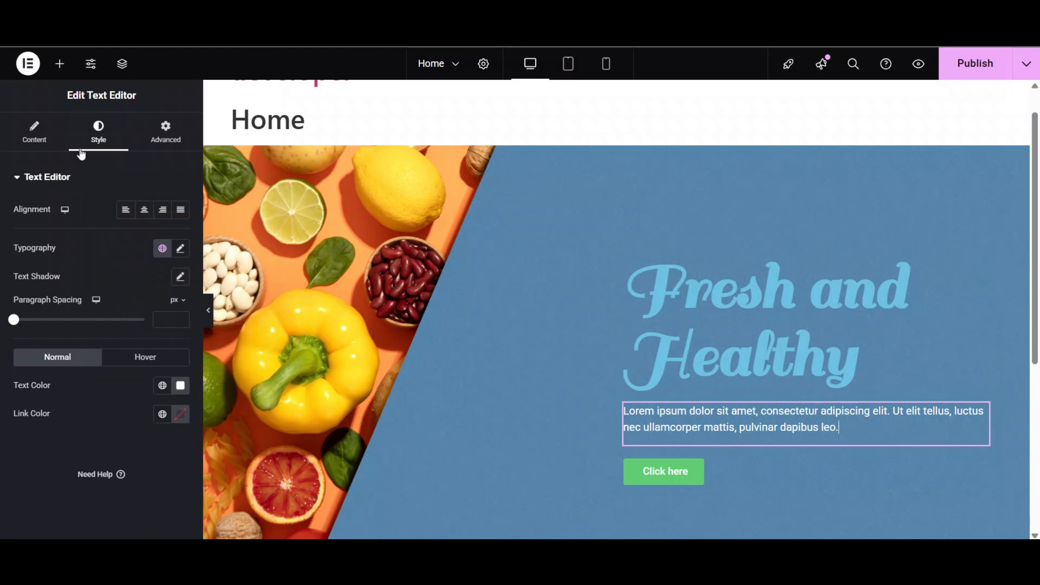
left_click(36, 128)
left_click(99, 135)
left_click(180, 248)
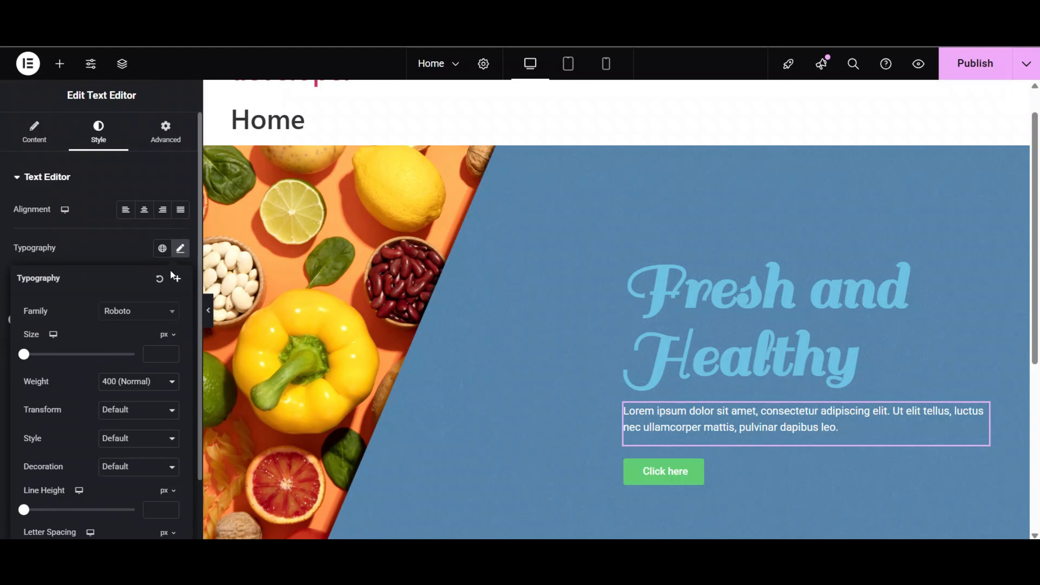
Step: Set the background colour of the "Click here" button to white, #FFFFFF
left_click(672, 473)
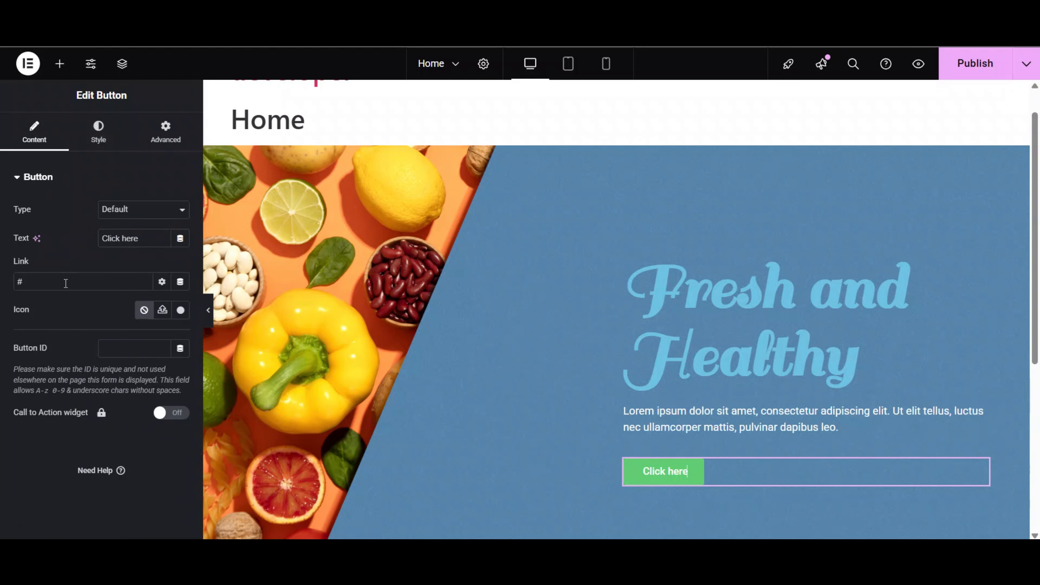
left_click(105, 141)
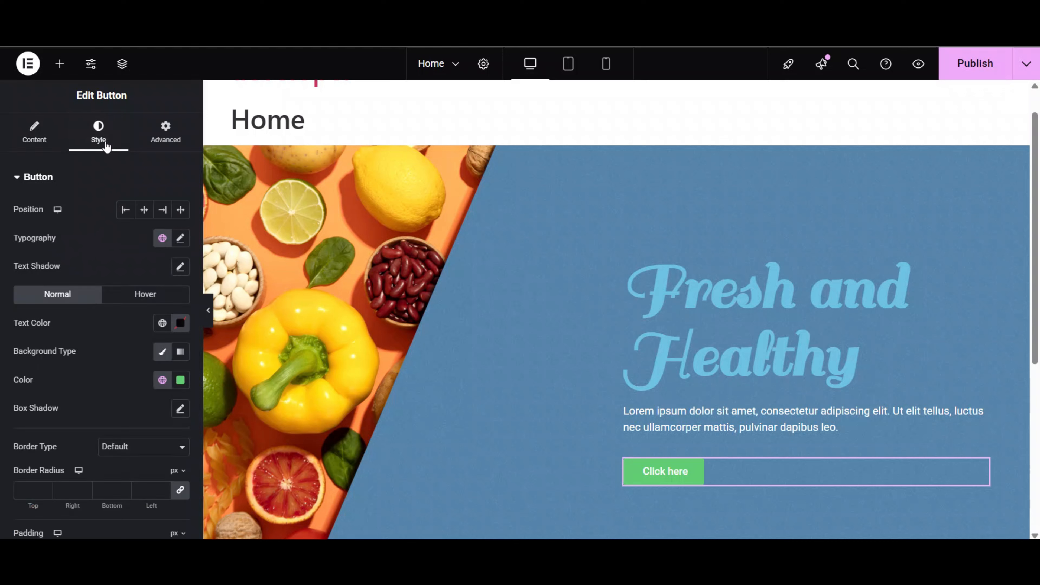
scroll(184, 246, "down", 3)
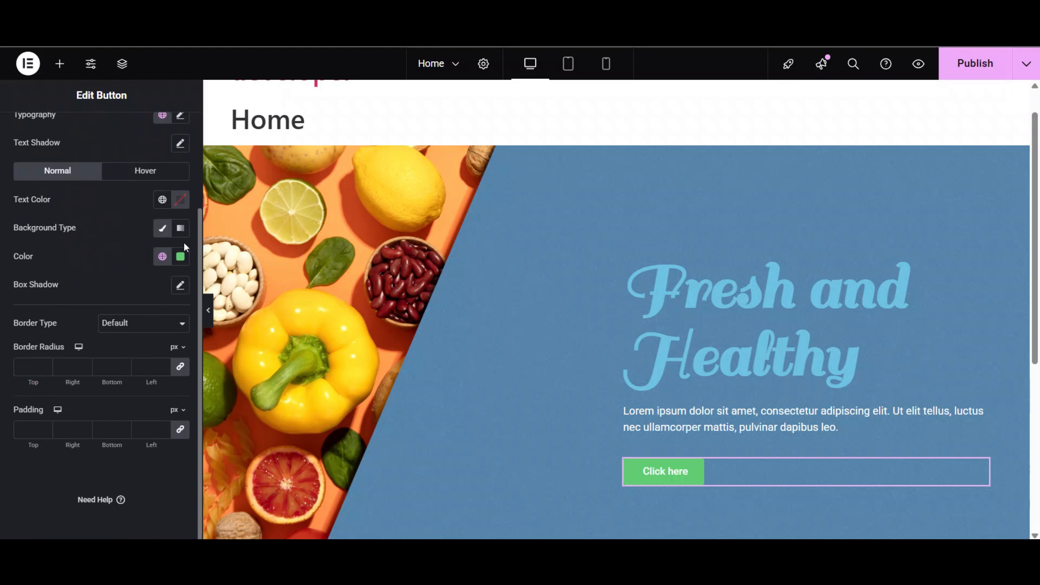
left_click(179, 256)
type("#000000")
left_click_drag(19, 445, 1, 216)
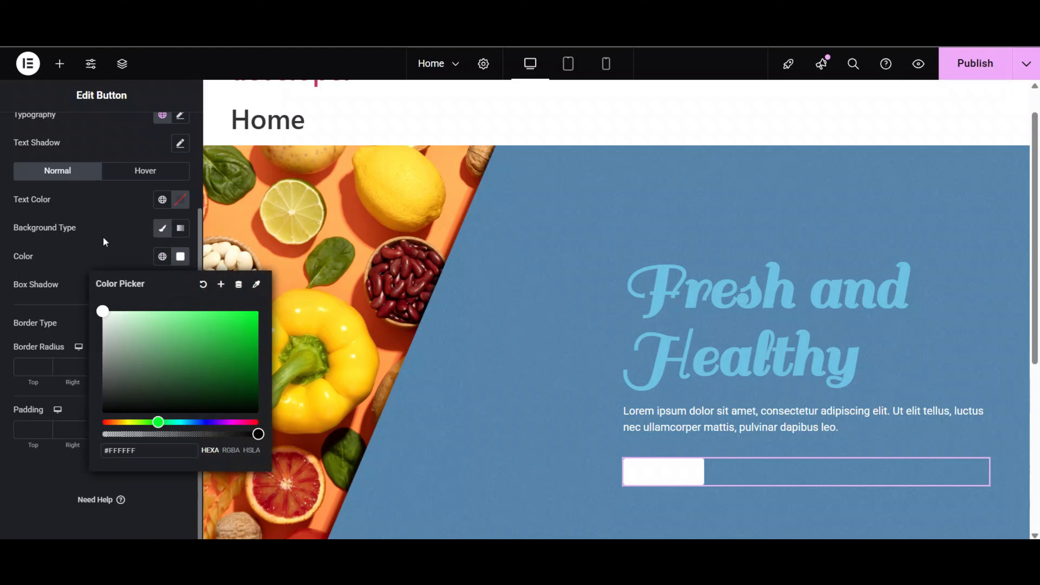
left_click(85, 222)
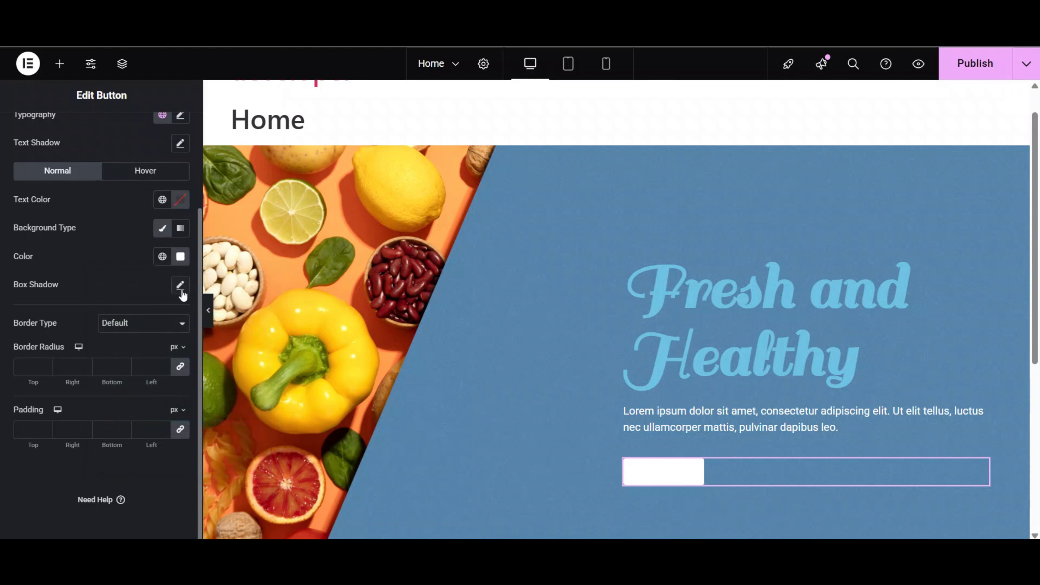
Step: Set the button's text colour to #000000 and its border radius to 100 px on all corners
left_click(179, 201)
type("#000000")
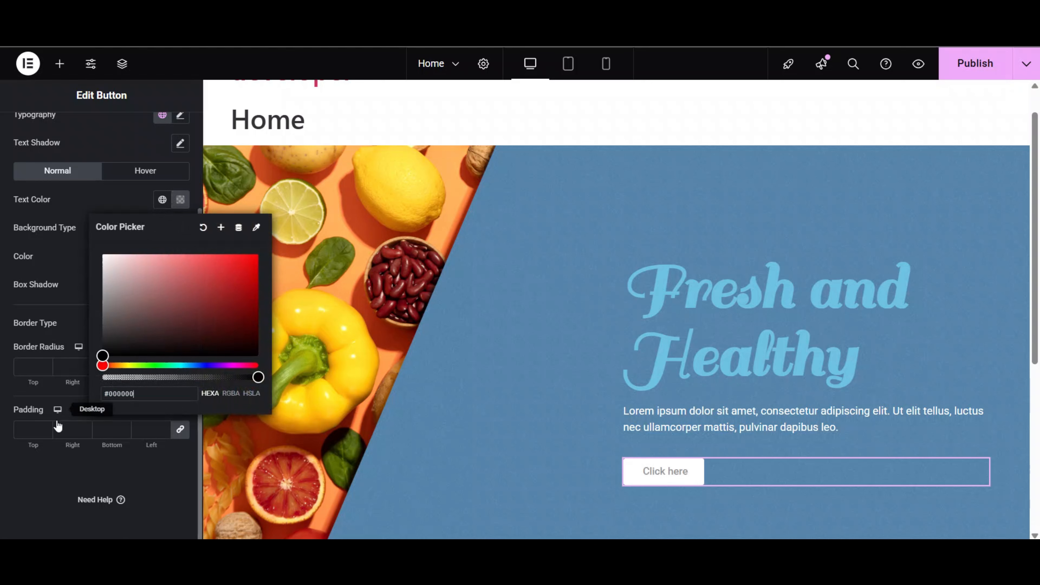
left_click(1, 349)
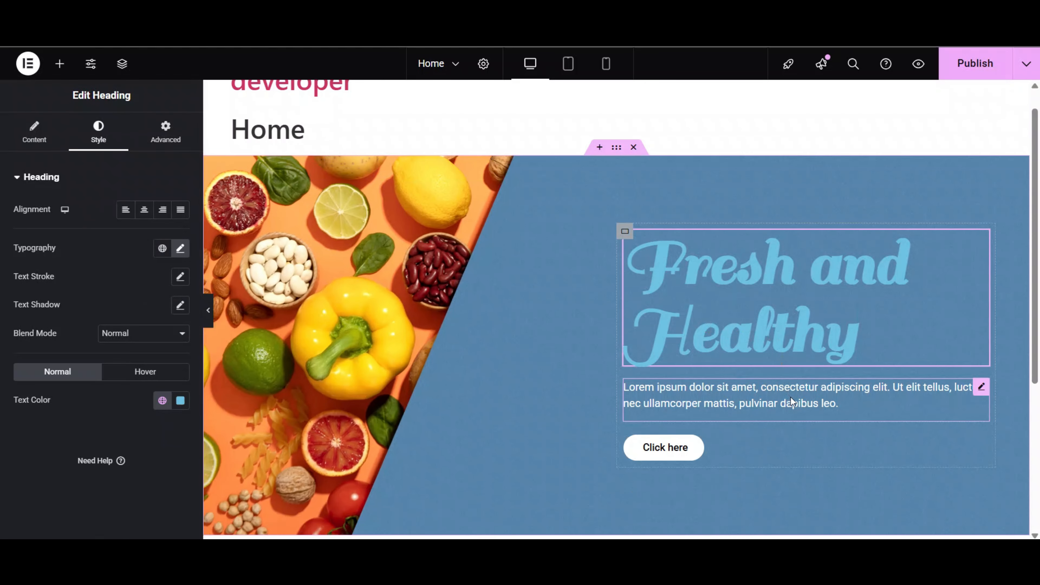
Step: Change the text colour of both the paragraph and the "Fresh and Healthy" heading to black
left_click(792, 400)
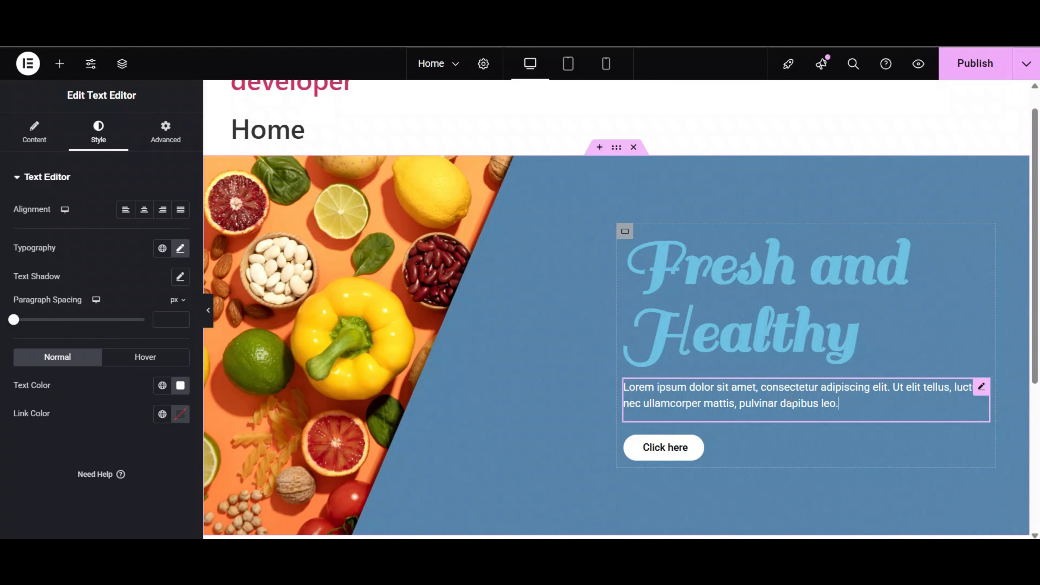
left_click(777, 252)
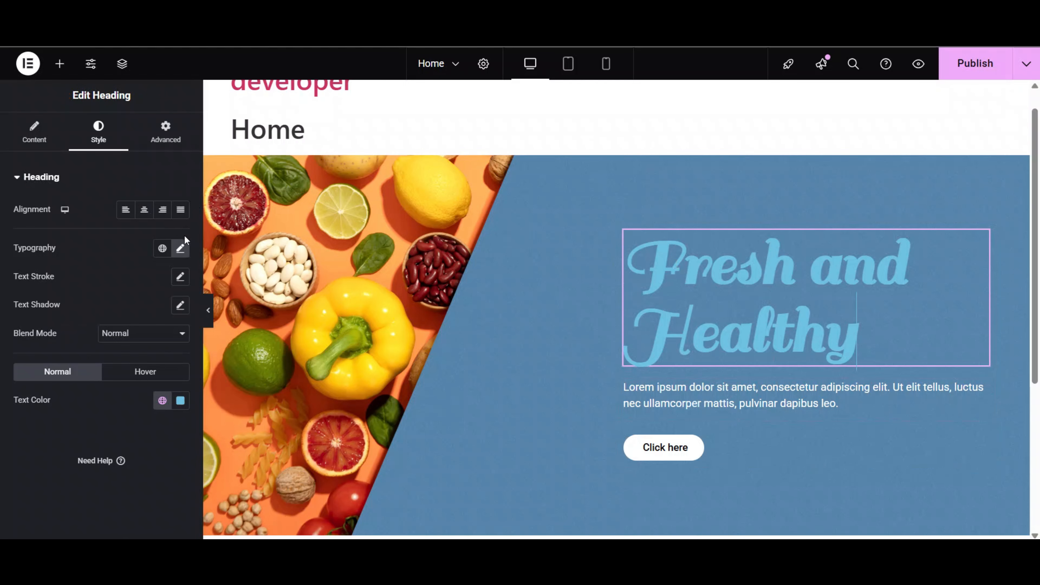
left_click(180, 249)
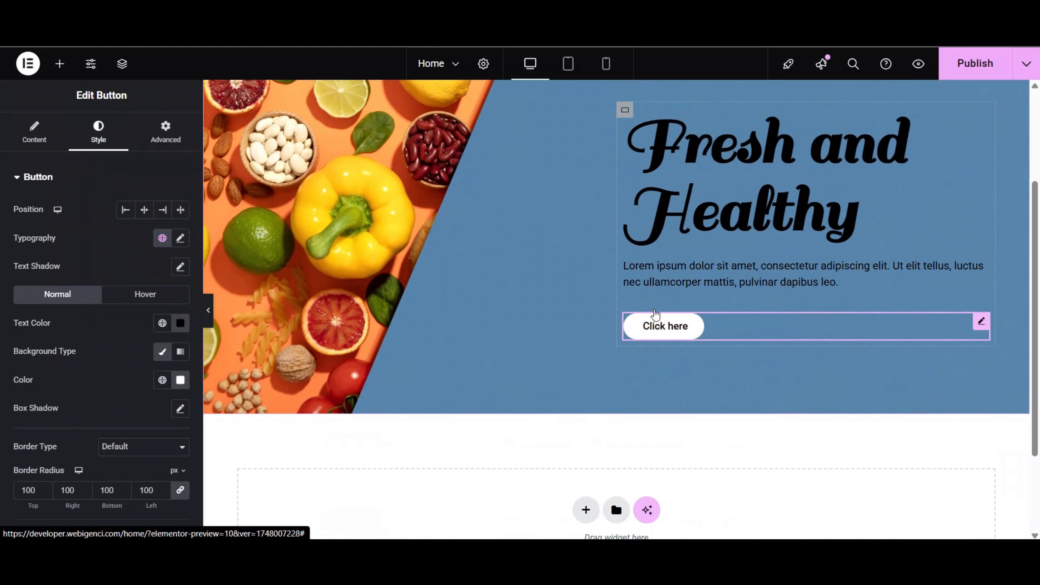
Step: Select the outer container and check the banner at full page width with the editing panel temporarily hidden
scroll(614, 287, "up", 3)
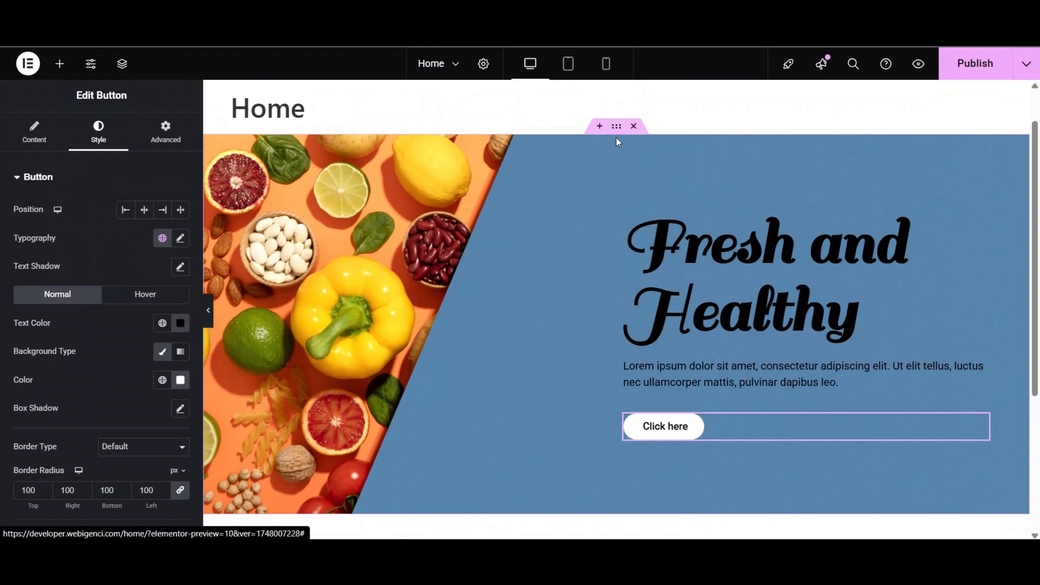
left_click(528, 148)
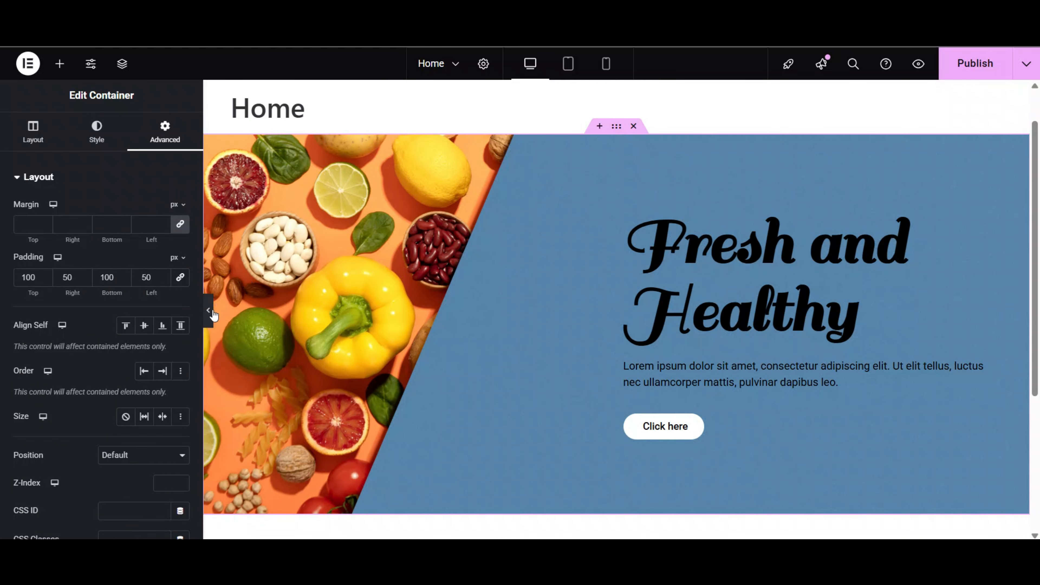
left_click(208, 310)
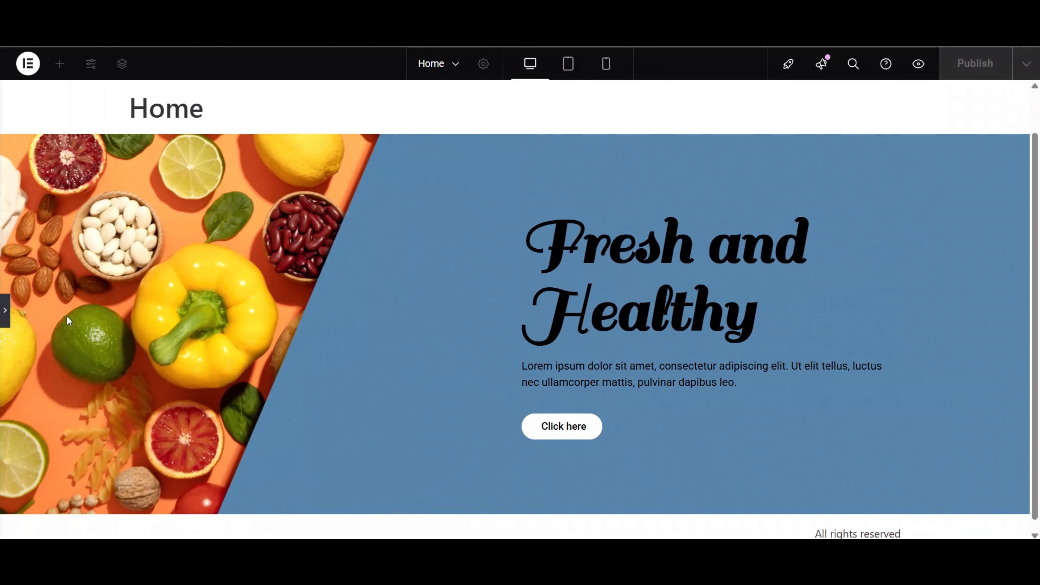
left_click(4, 310)
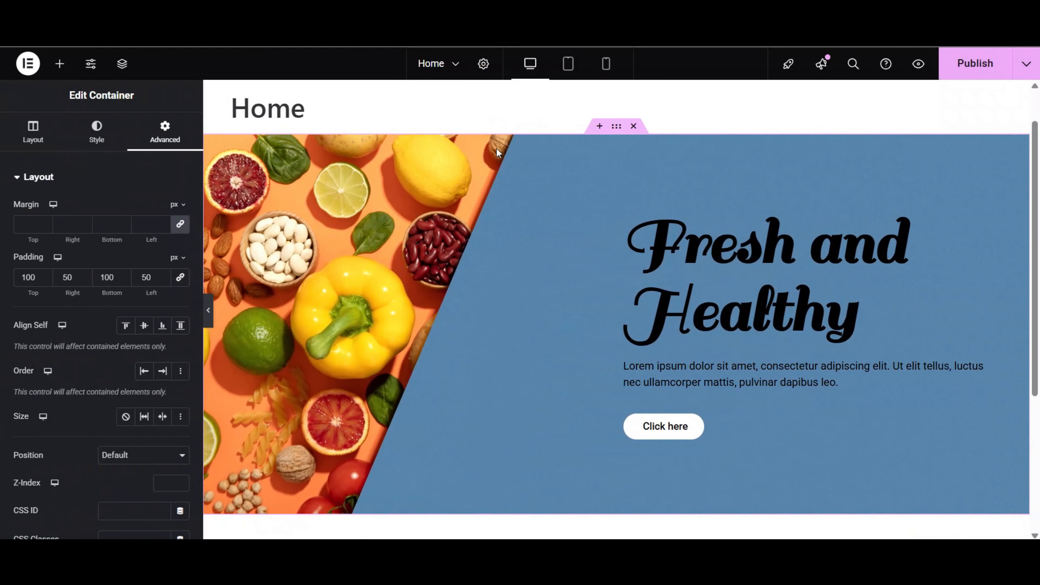
Step: Switch the preview to tablet size and set the inner text container's width to 80%
left_click(573, 64)
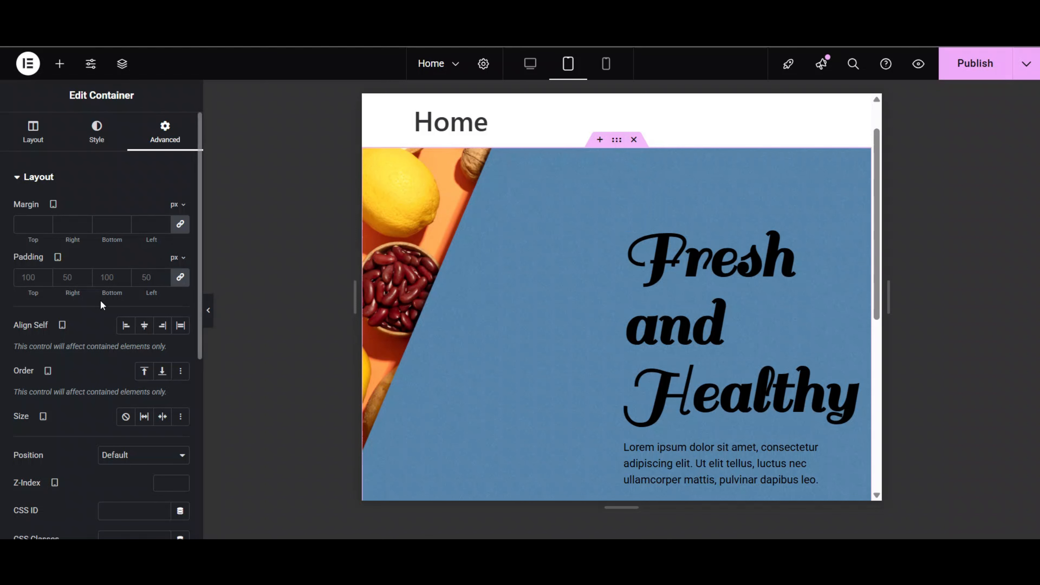
scroll(497, 363, "down", 3)
scroll(496, 362, "up", 2)
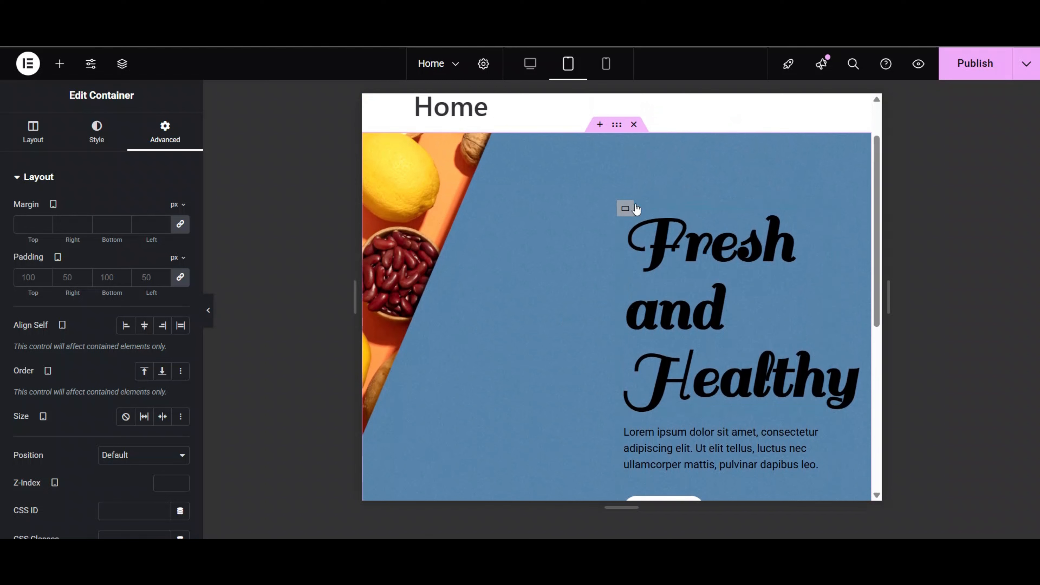
left_click(624, 209)
type("8")
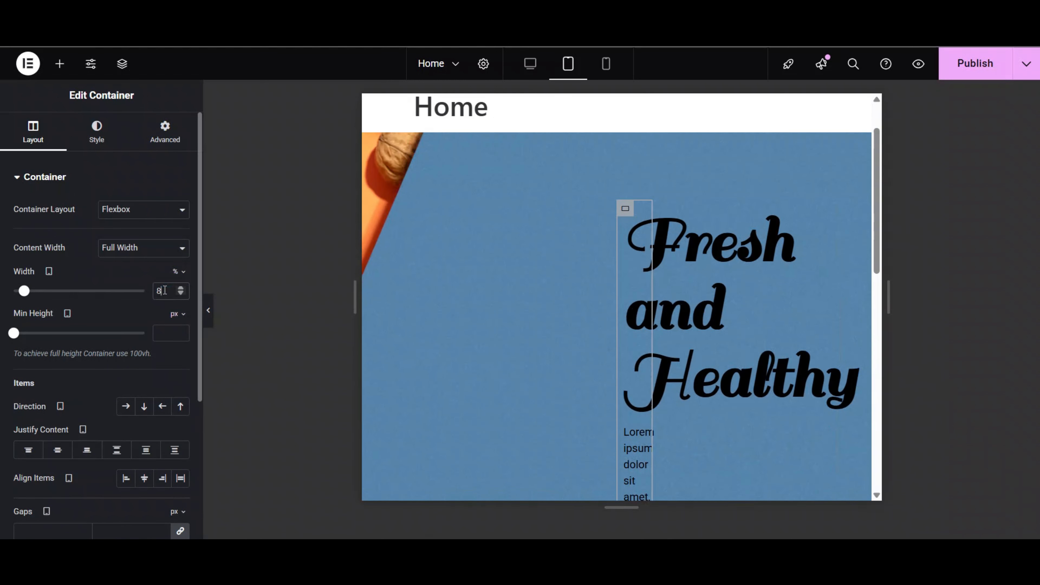
type("0")
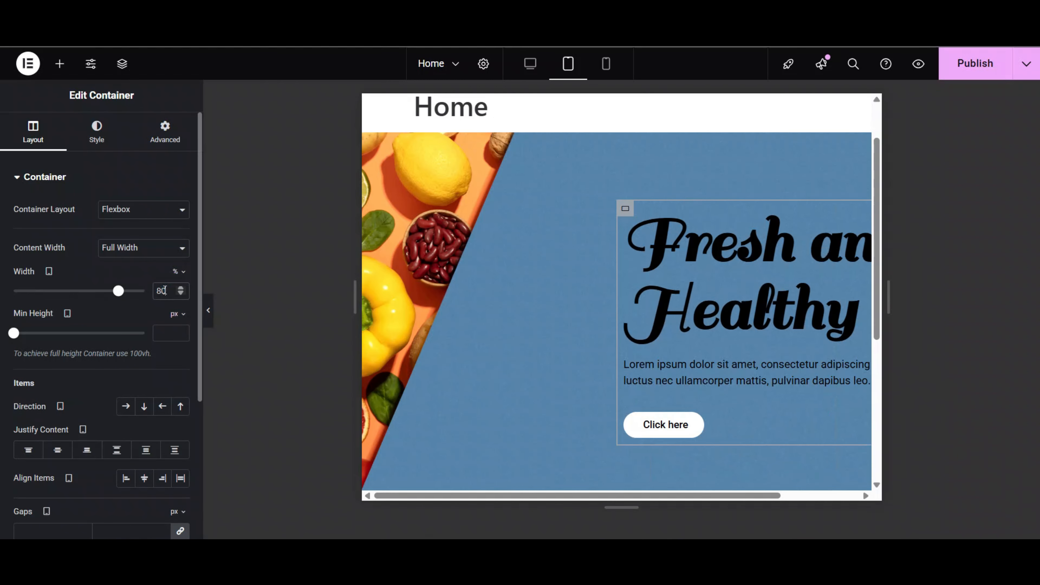
Step: Set the inner text container's tablet margin to 30% on the left and 0 on the other sides
left_click(168, 141)
left_click(180, 226)
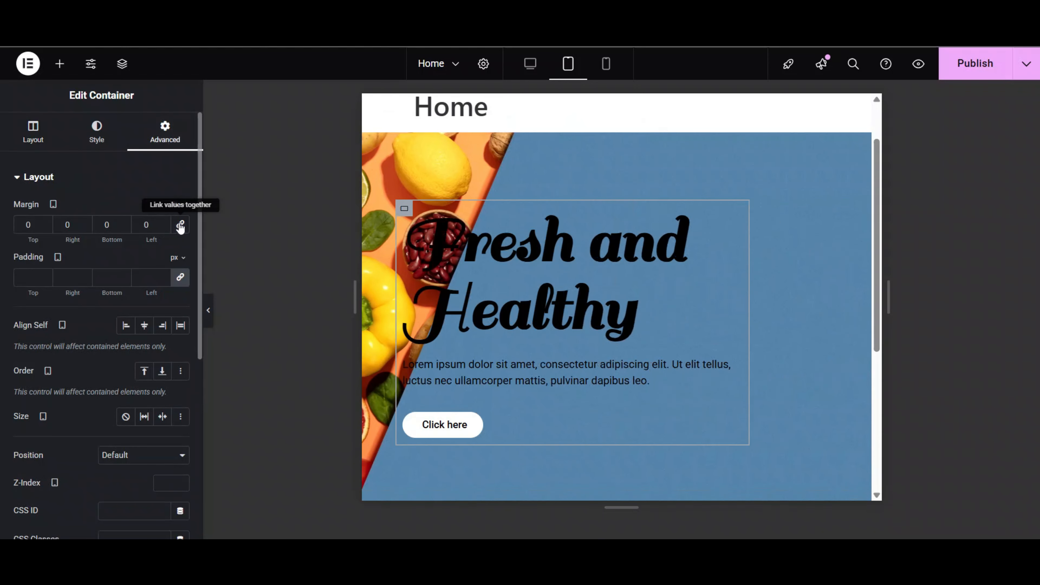
left_click(176, 204)
left_click(176, 225)
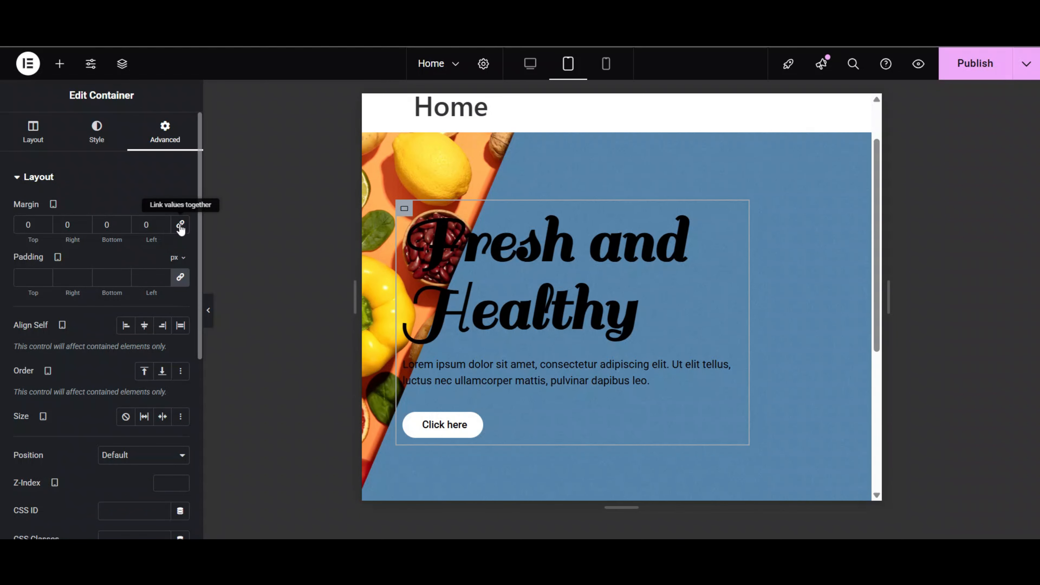
left_click(139, 223)
type("2")
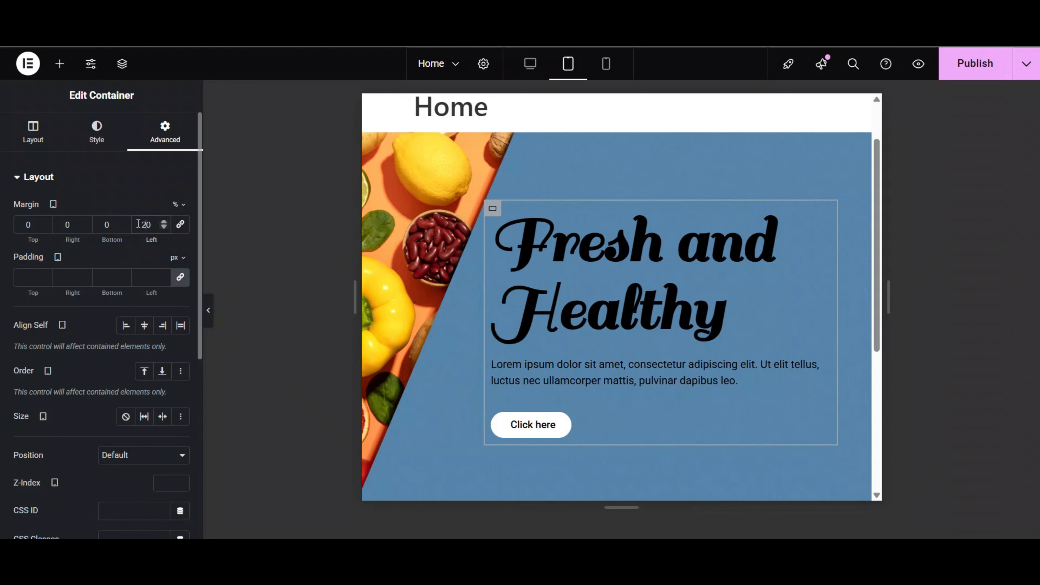
key("BackSpace")
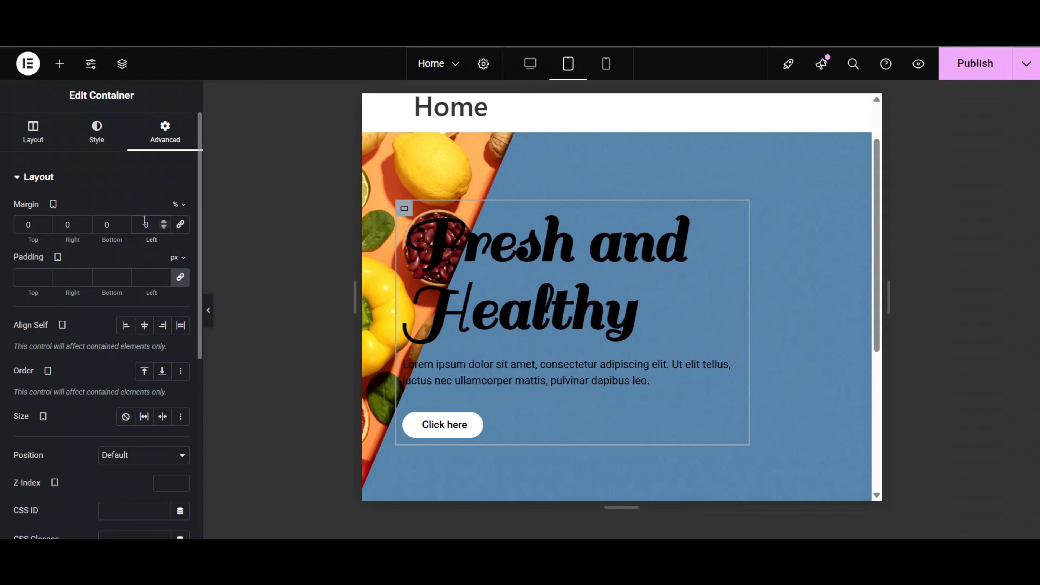
type("3")
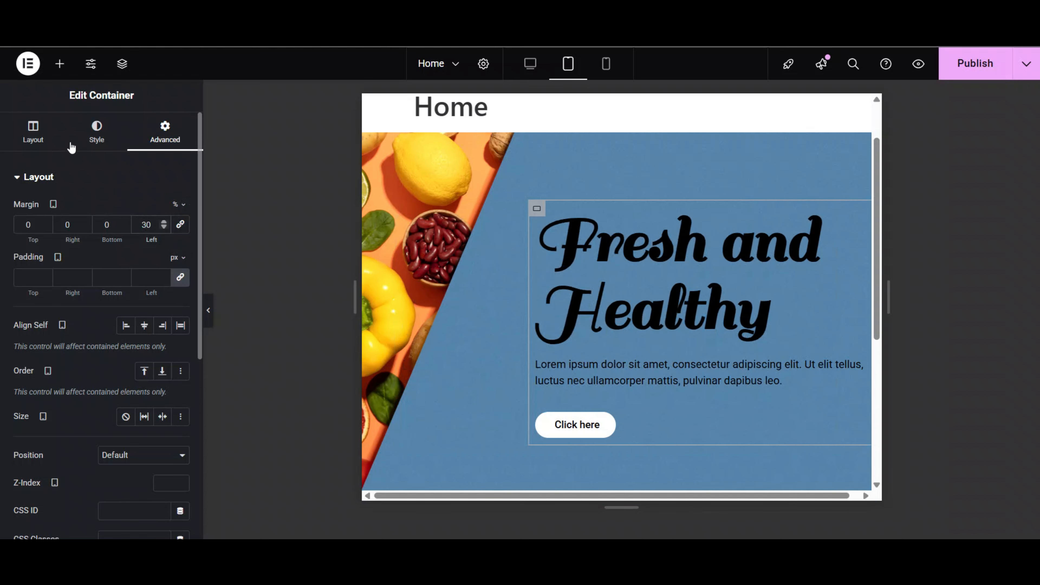
Step: Narrow the inner text container slightly so that it fits inside the banner on tablet
left_click(43, 138)
left_click_drag(118, 301, 103, 301)
left_click(96, 131)
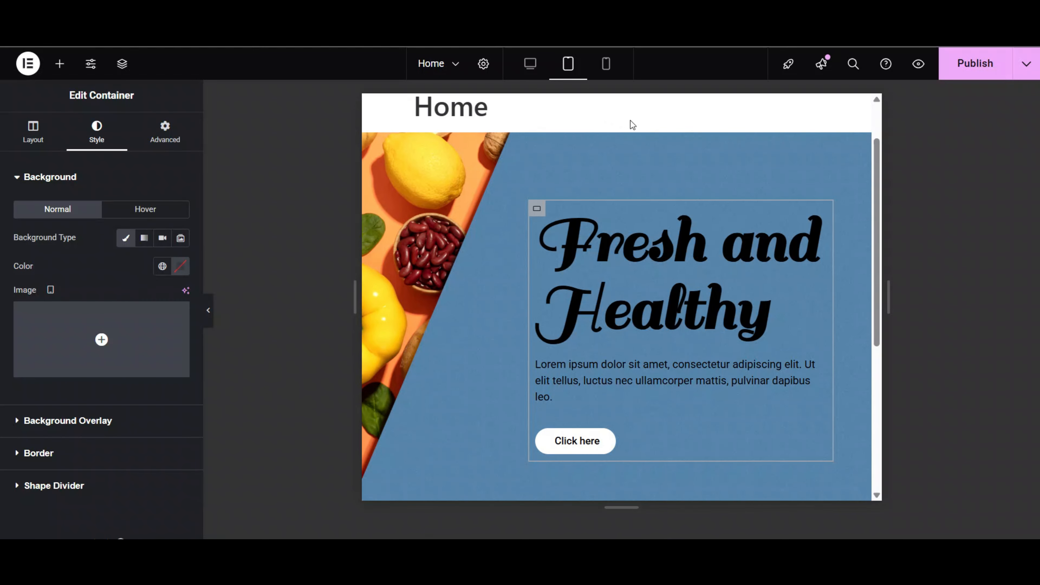
Step: Set the outer banner container's tablet padding to 20 px on all sides
left_click(616, 124)
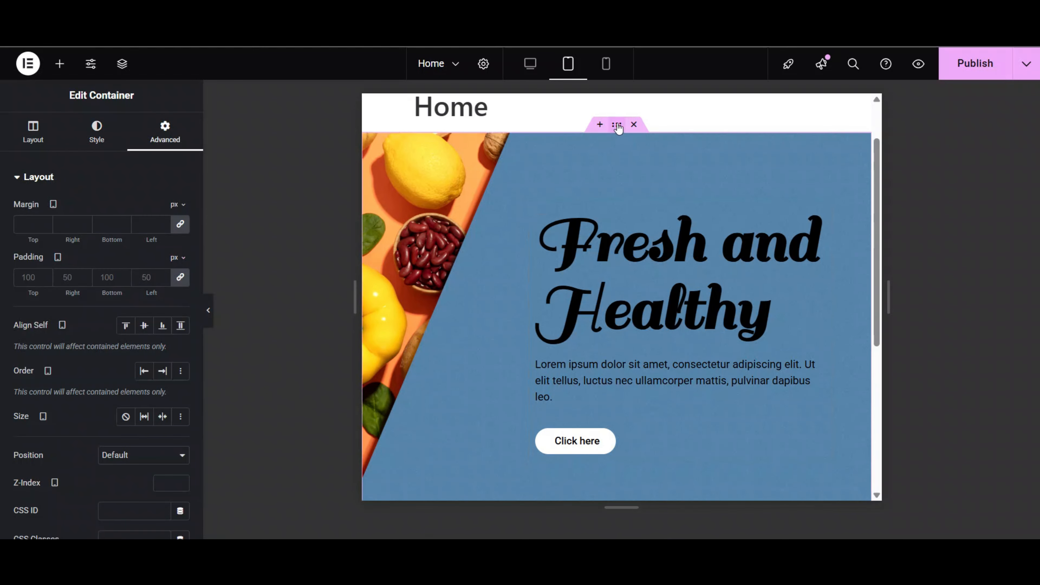
left_click(96, 140)
left_click(165, 131)
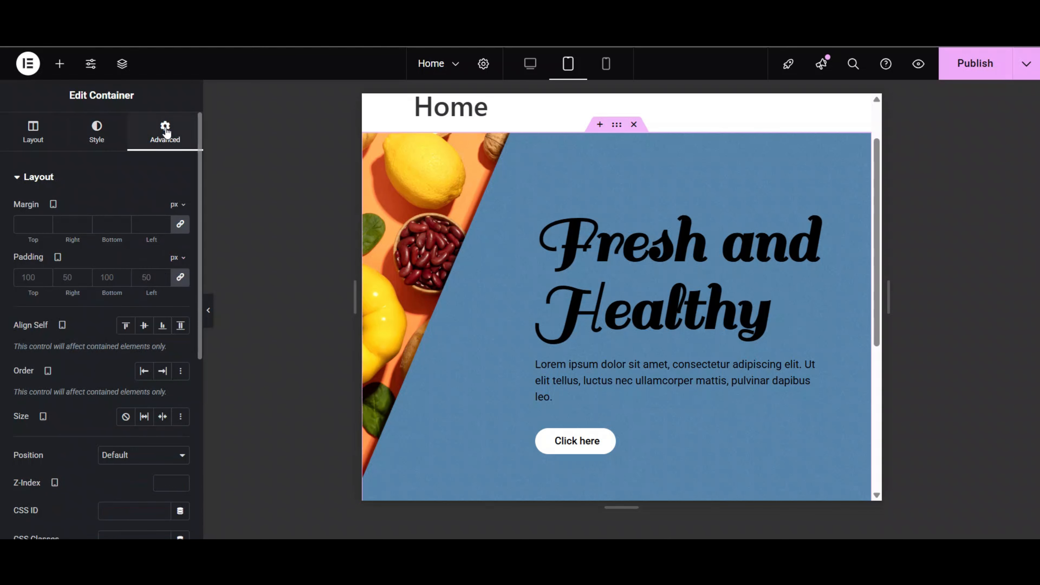
left_click(179, 278)
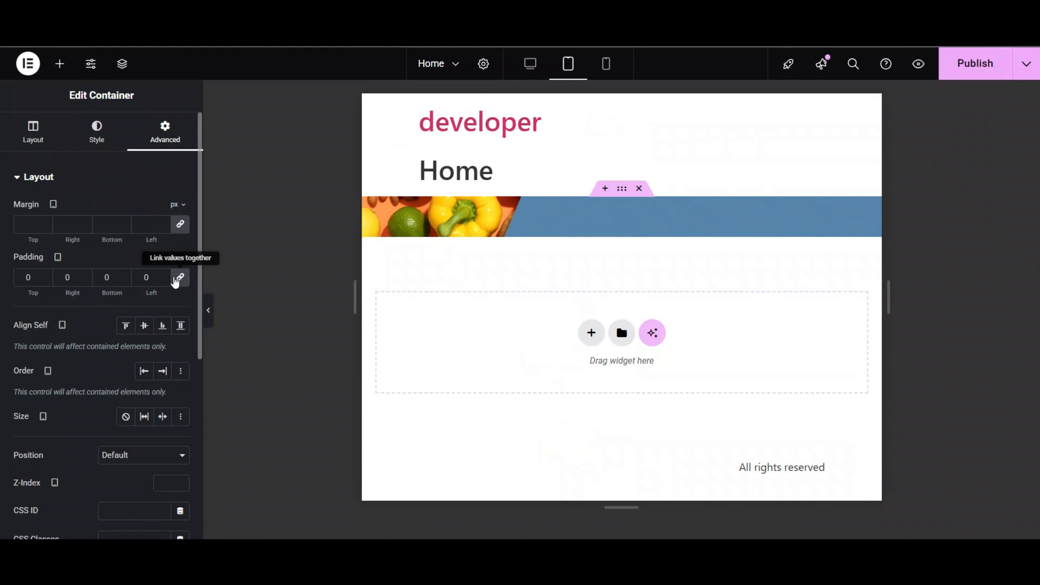
left_click(144, 277)
type("200")
key("BackSpace")
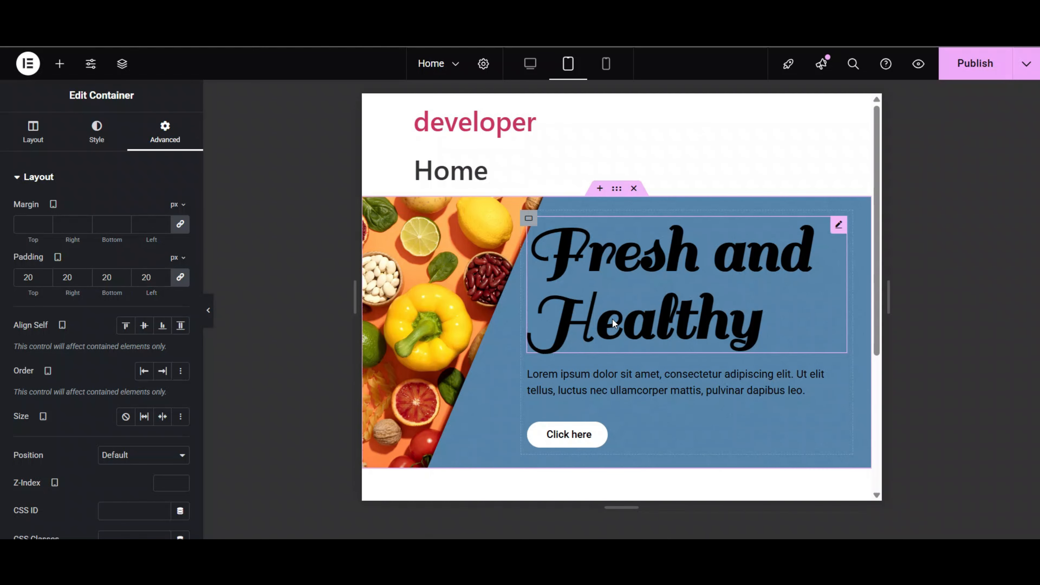
Step: Switch the preview to mobile size and set the inner text container's margin to 0 on all sides
left_click(641, 311)
left_click(606, 63)
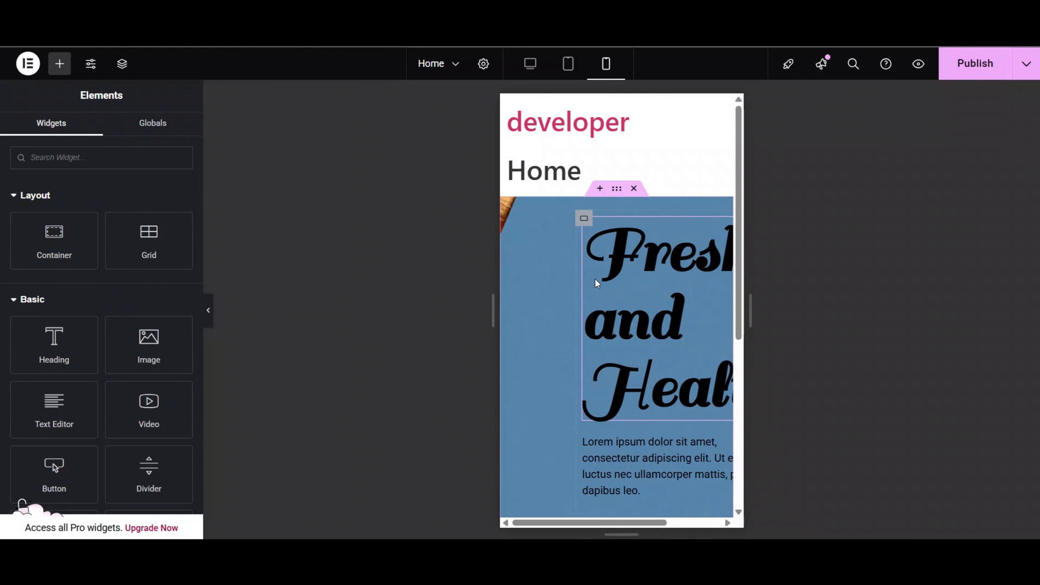
scroll(595, 279, "down", 5)
scroll(595, 279, "up", 3)
scroll(596, 279, "up", 2)
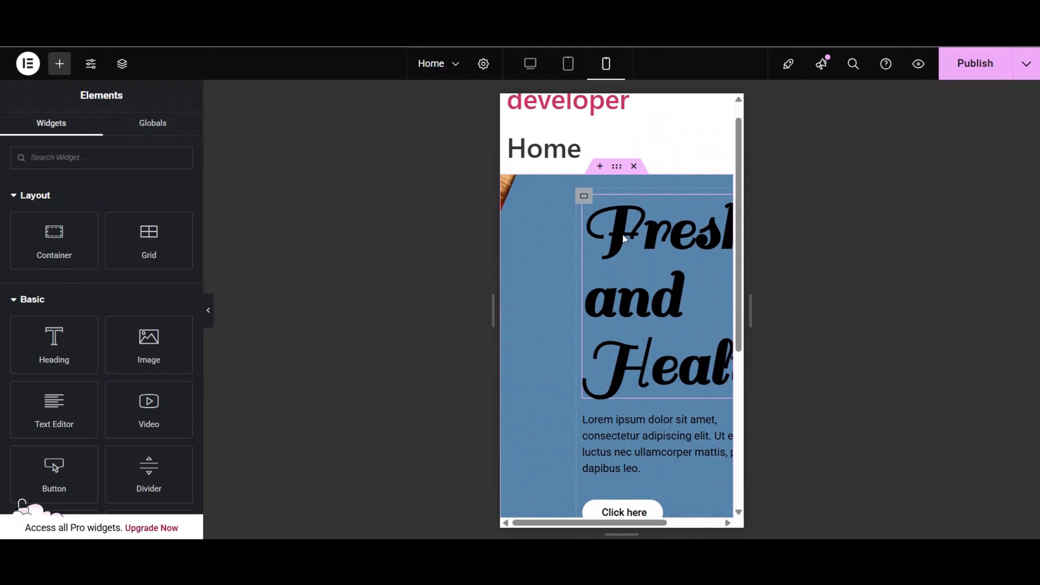
left_click(526, 205)
left_click(166, 135)
left_click(180, 225)
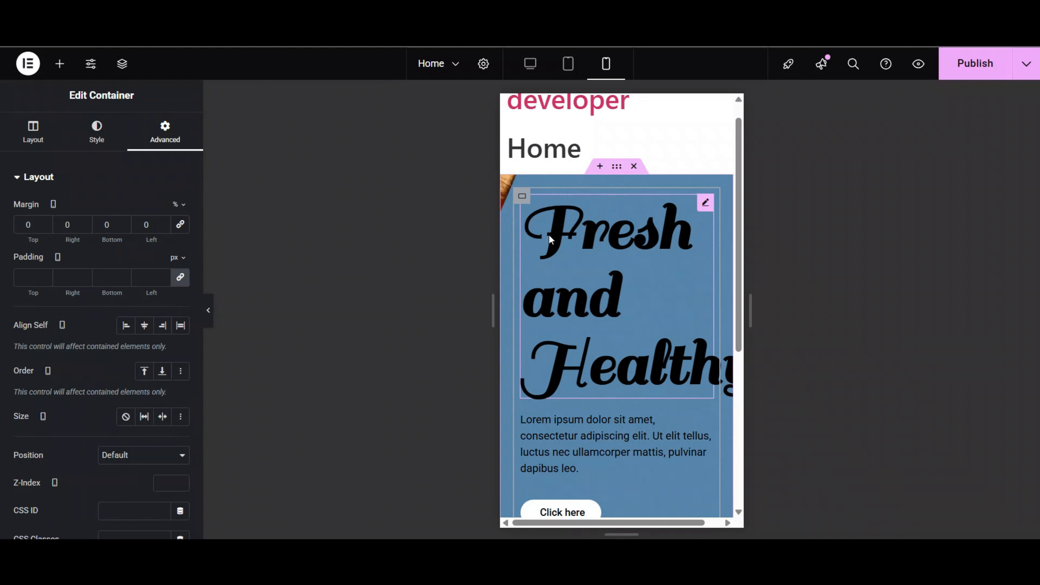
Step: Set the mobile font size of the "Fresh and Healthy" heading to 60 px, trying 50 px first
left_click(550, 251)
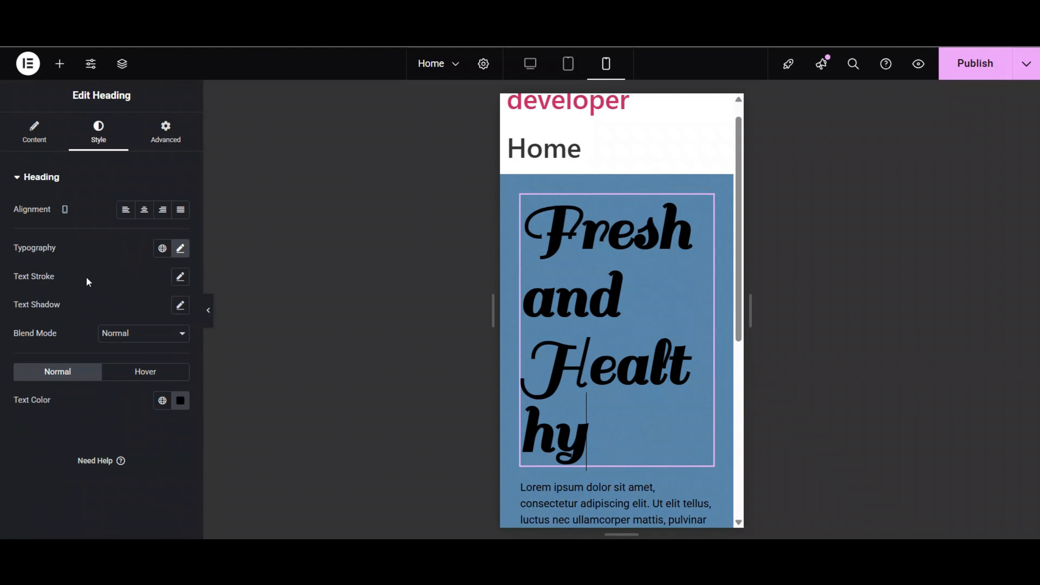
left_click(180, 248)
left_click(160, 354)
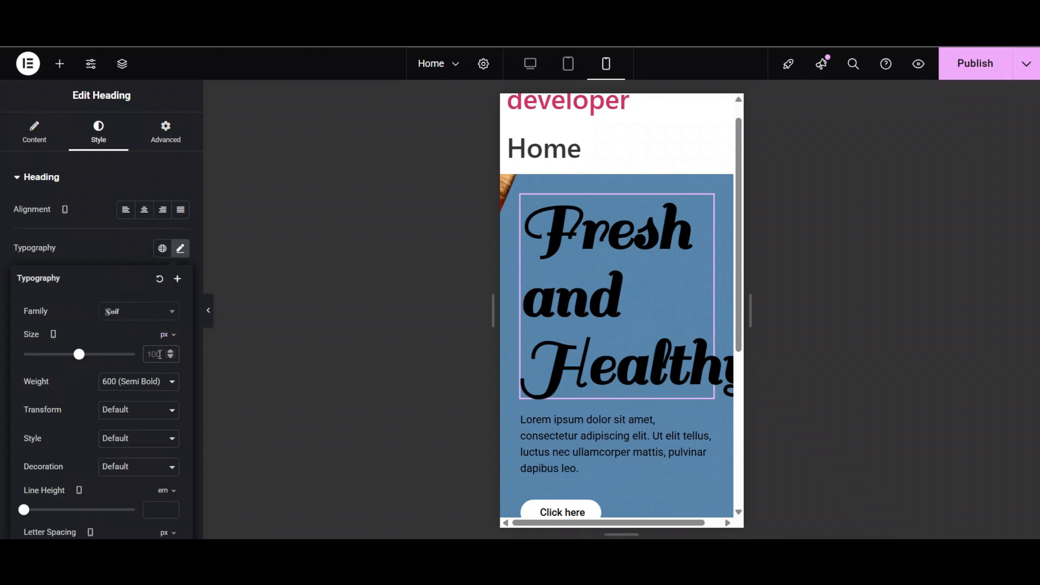
type("50")
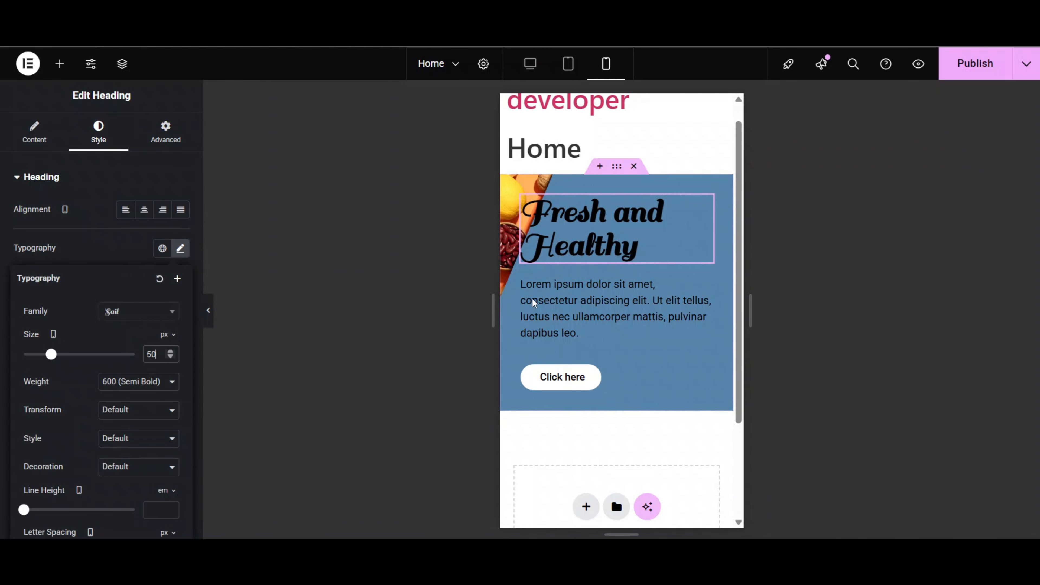
key("BackSpace")
key("BackSpace")
type("60")
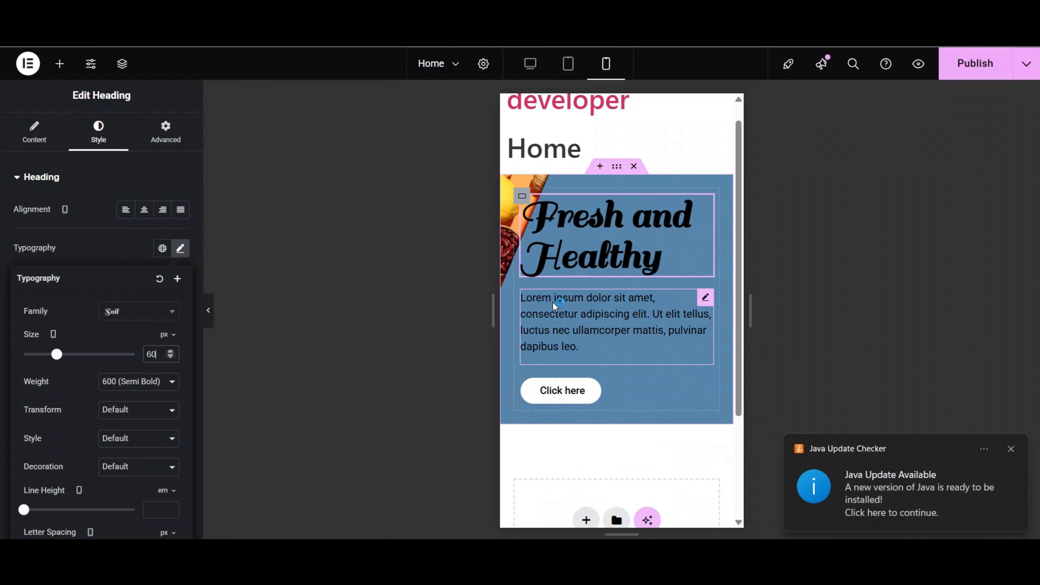
Step: Shrink the paragraph text on mobile and set the outer container's padding to 10 px on all sides
left_click(589, 338)
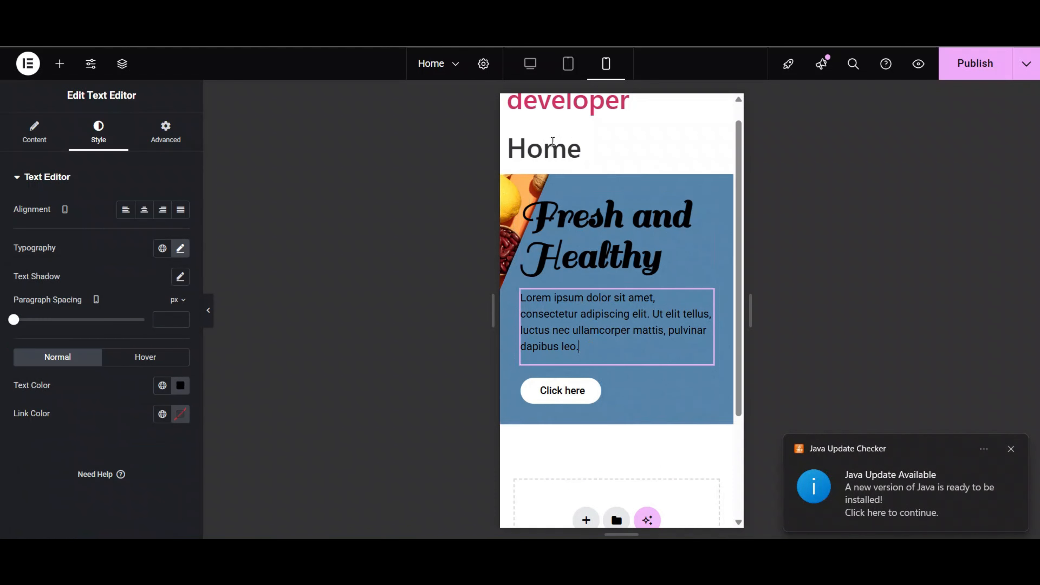
scroll(573, 229, "up", 1)
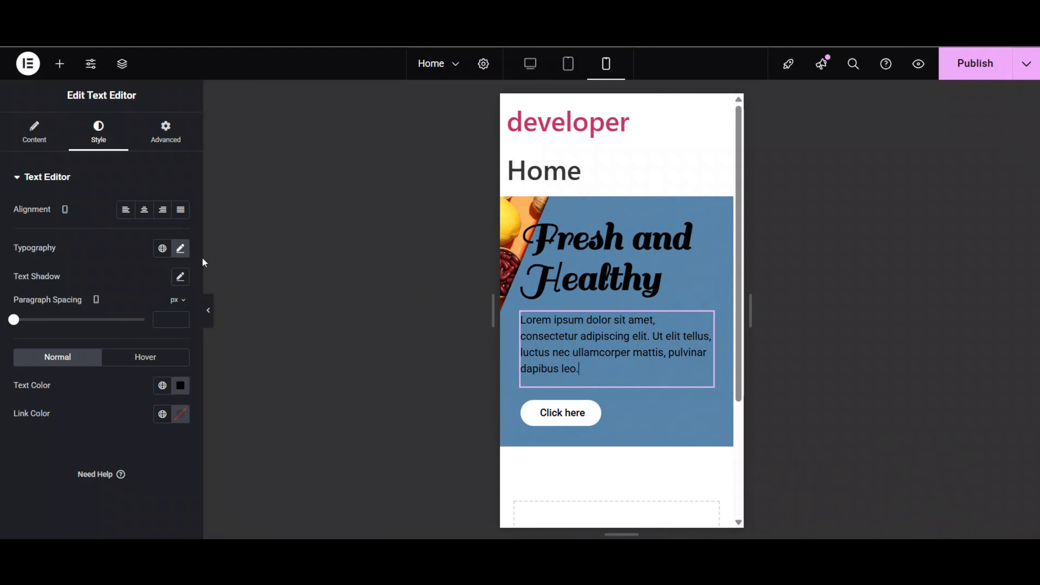
left_click(619, 185)
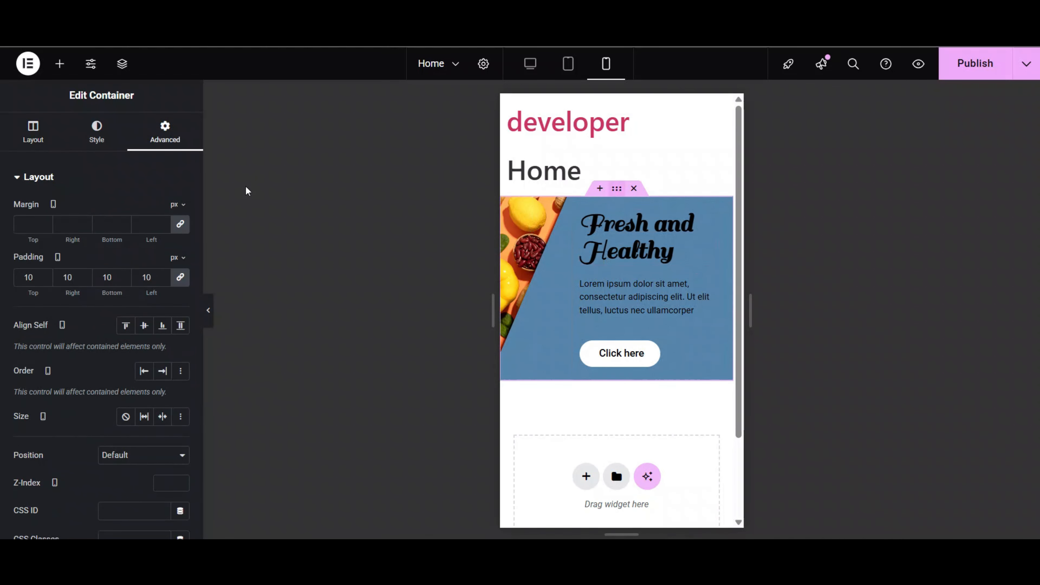
Step: Set the position of the outer container's background image to Center Left on mobile
left_click(92, 144)
scroll(108, 319, "down", 1)
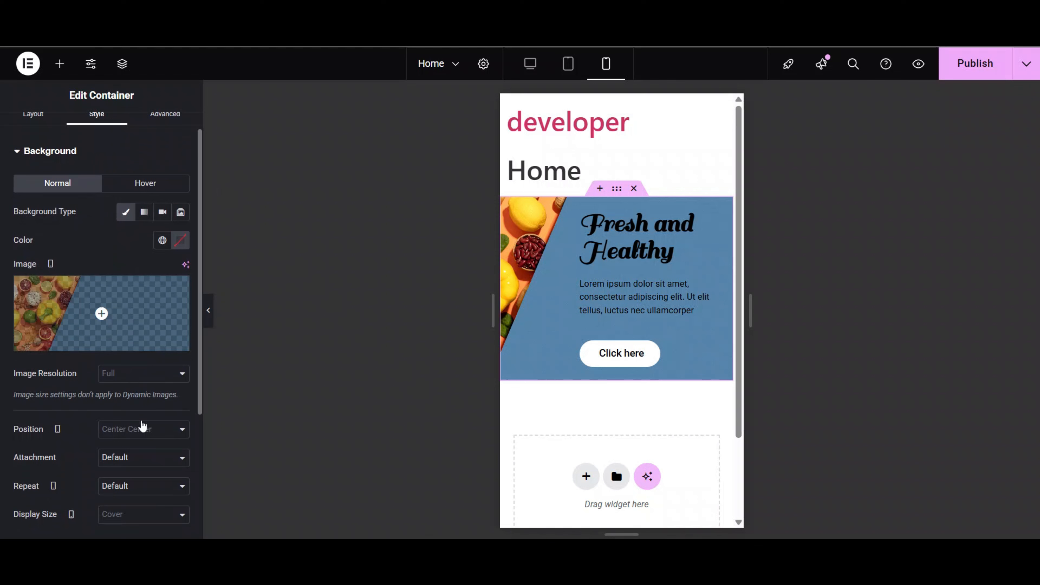
left_click(142, 428)
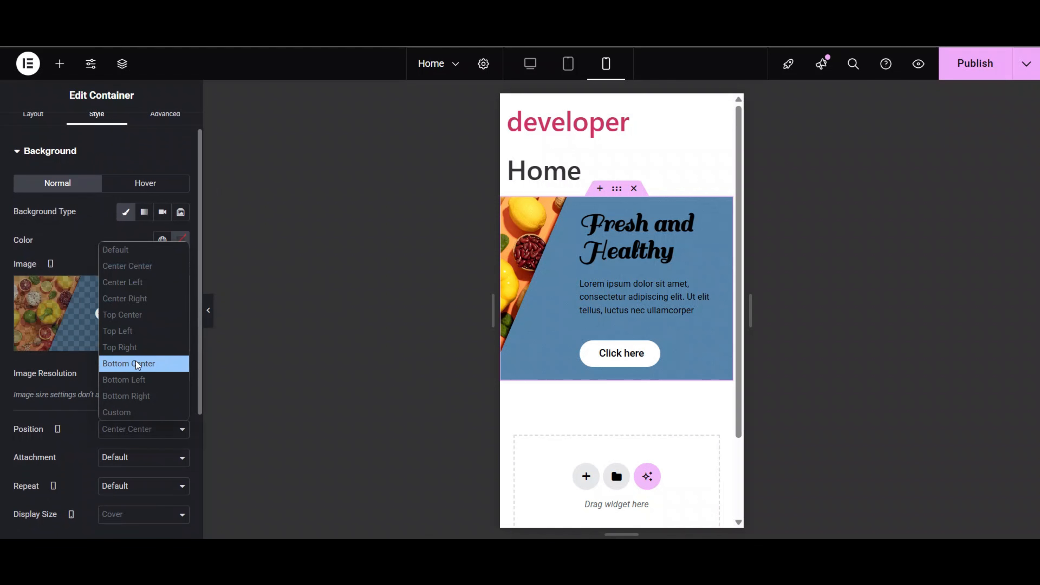
left_click(132, 284)
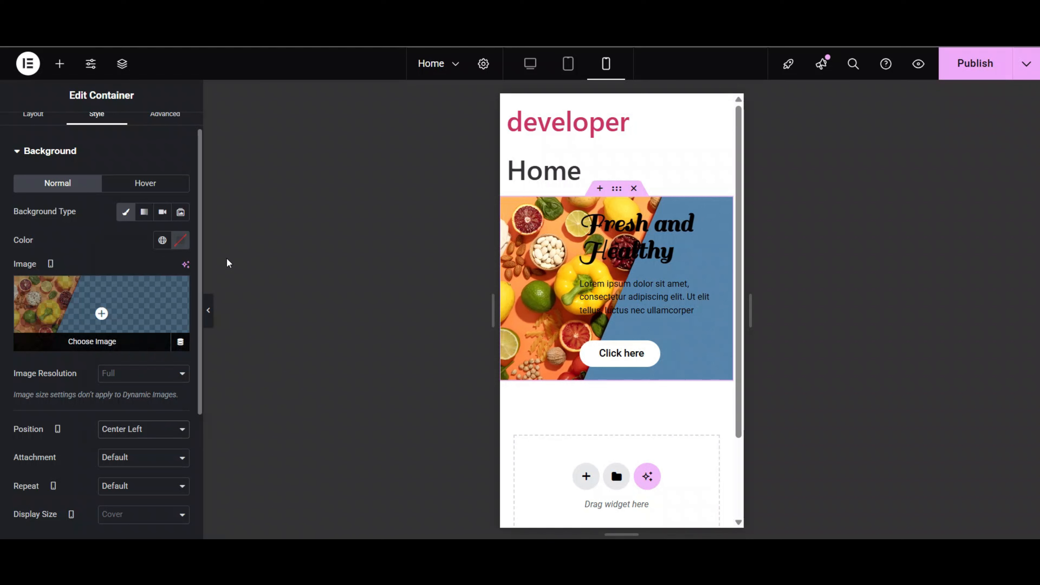
Step: Add a solid-colour background overlay in dark grey #2A2A2A to the outer banner container
left_click(637, 228)
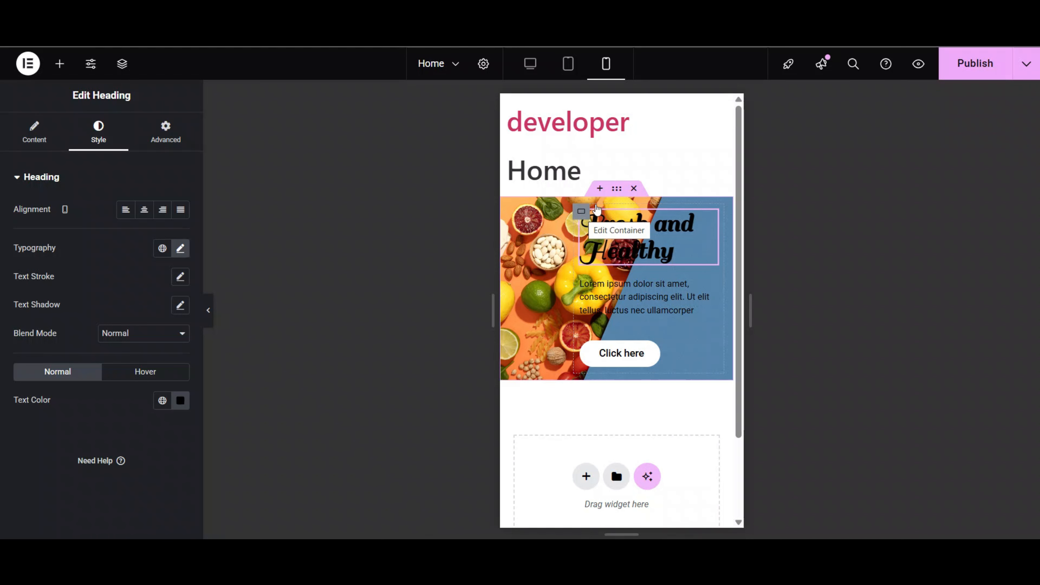
left_click(510, 183)
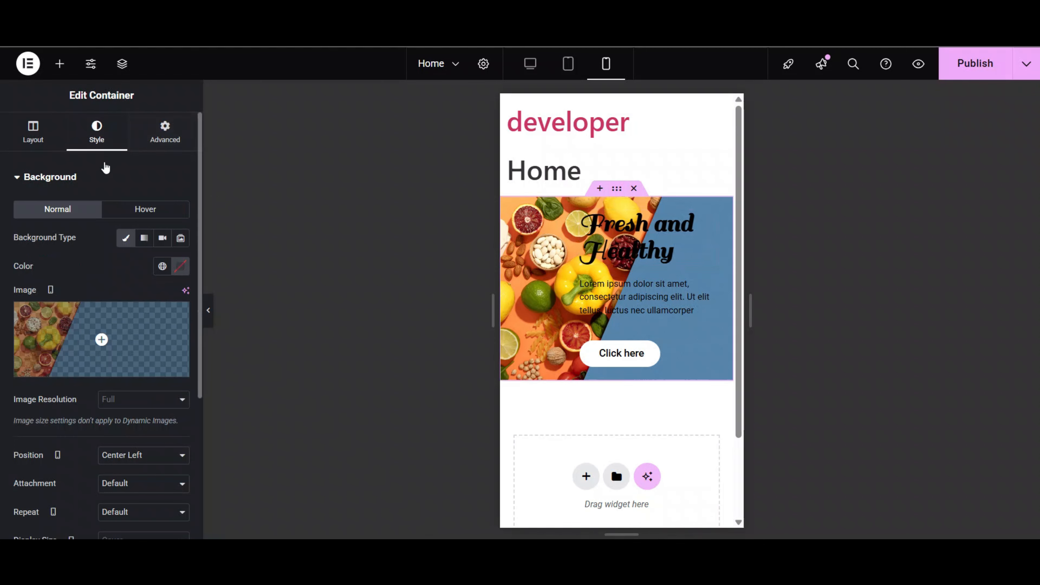
scroll(139, 260, "down", 5)
left_click(96, 377)
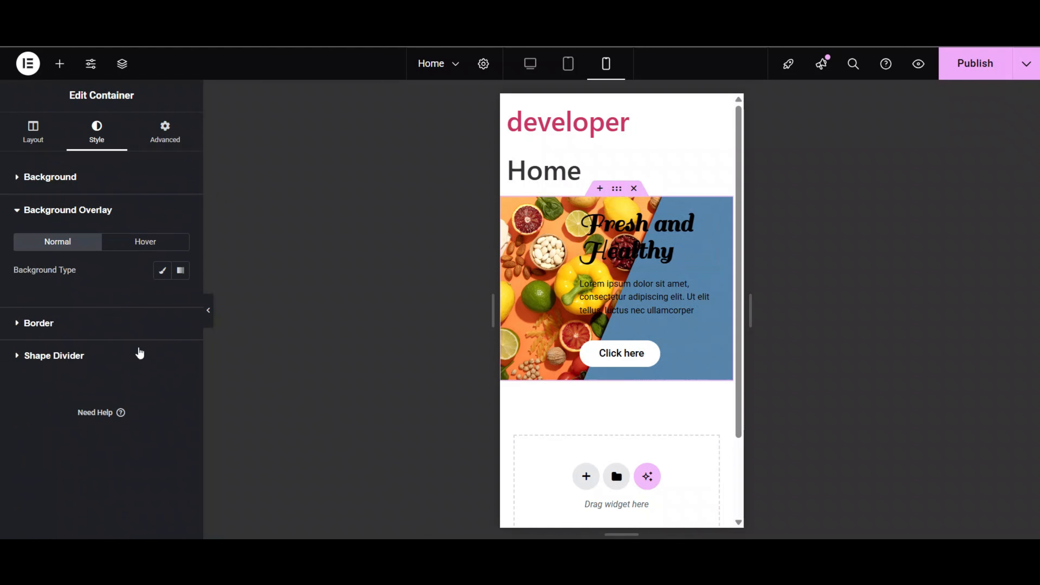
left_click(161, 271)
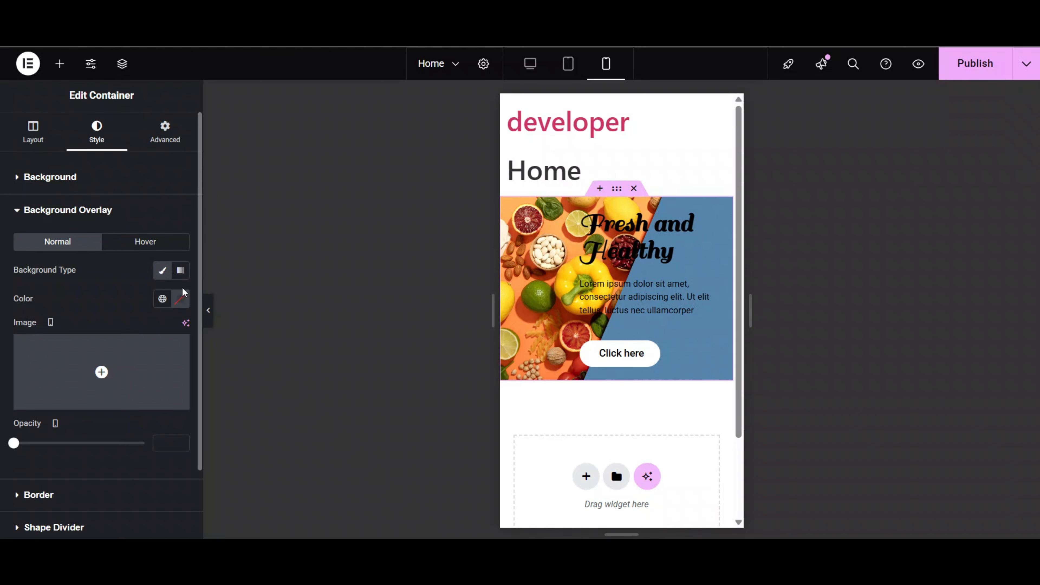
left_click(183, 304)
left_click_drag(128, 384, 74, 368)
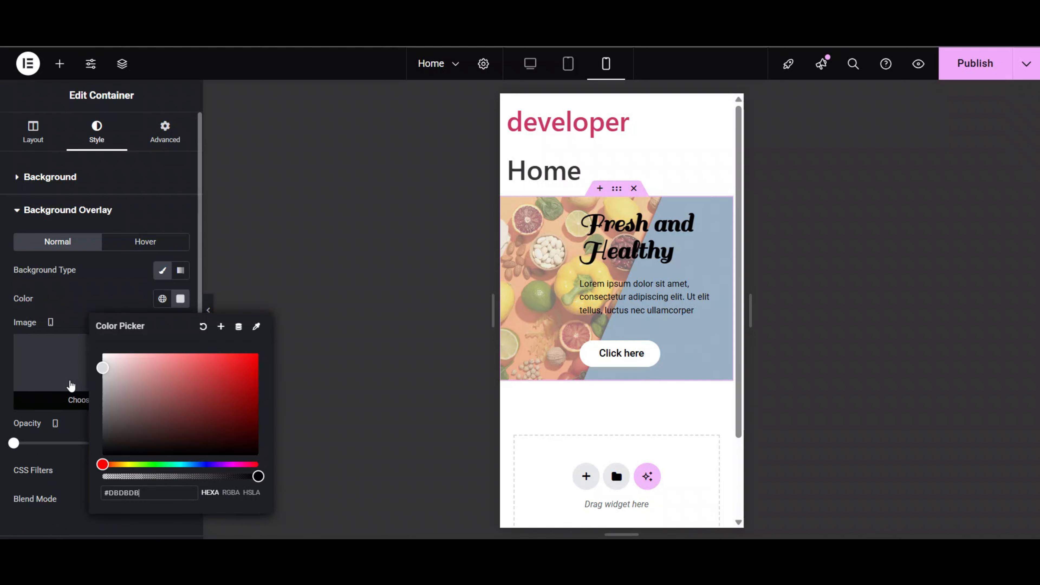
key("ctrl+a")
type("#000000")
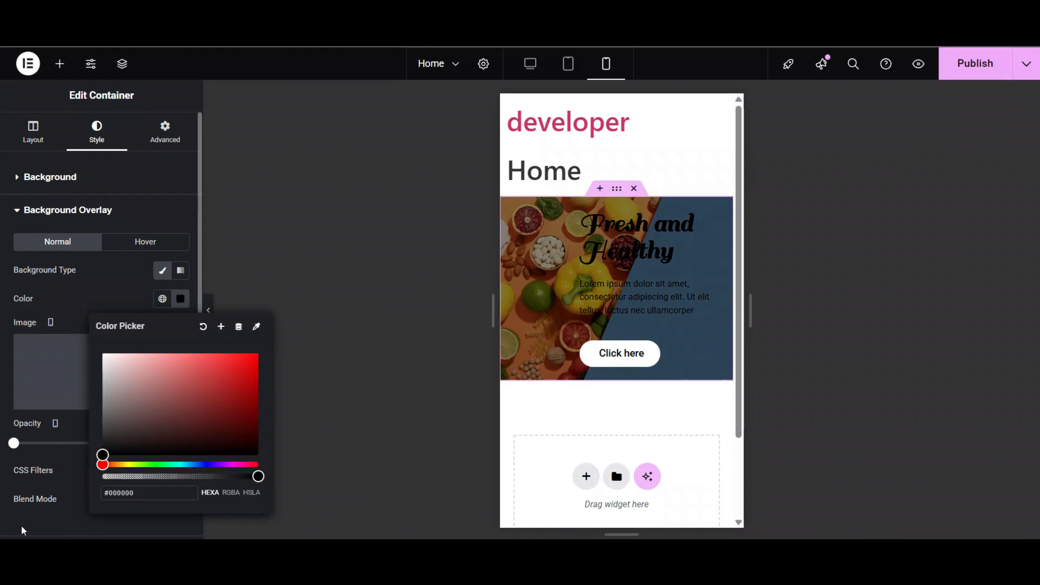
left_click_drag(119, 430, 75, 441)
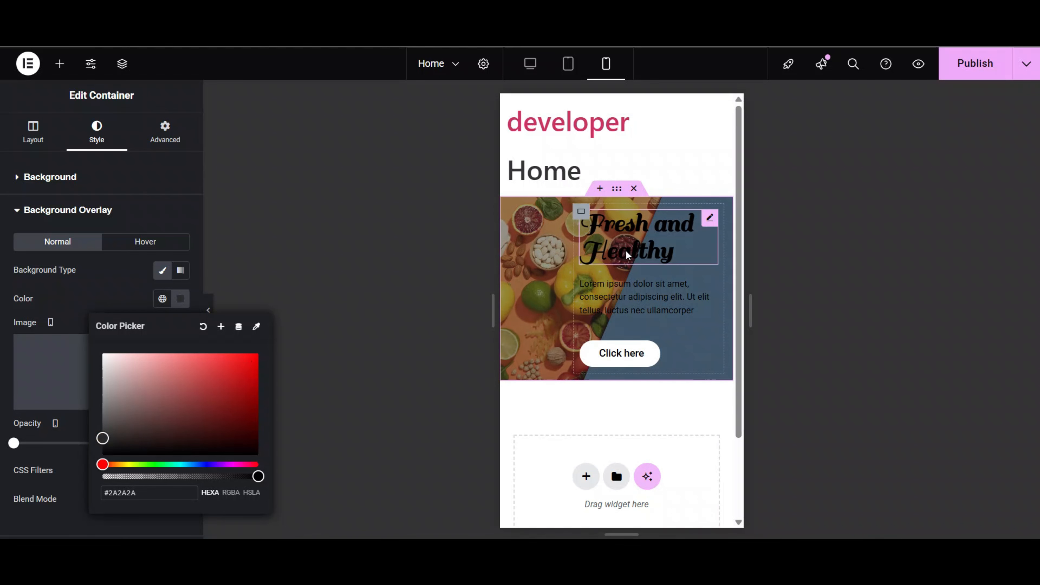
Step: Set the text colour of the "Fresh and Healthy" heading to #FFFFFF and make the paragraph below it white too
left_click(672, 251)
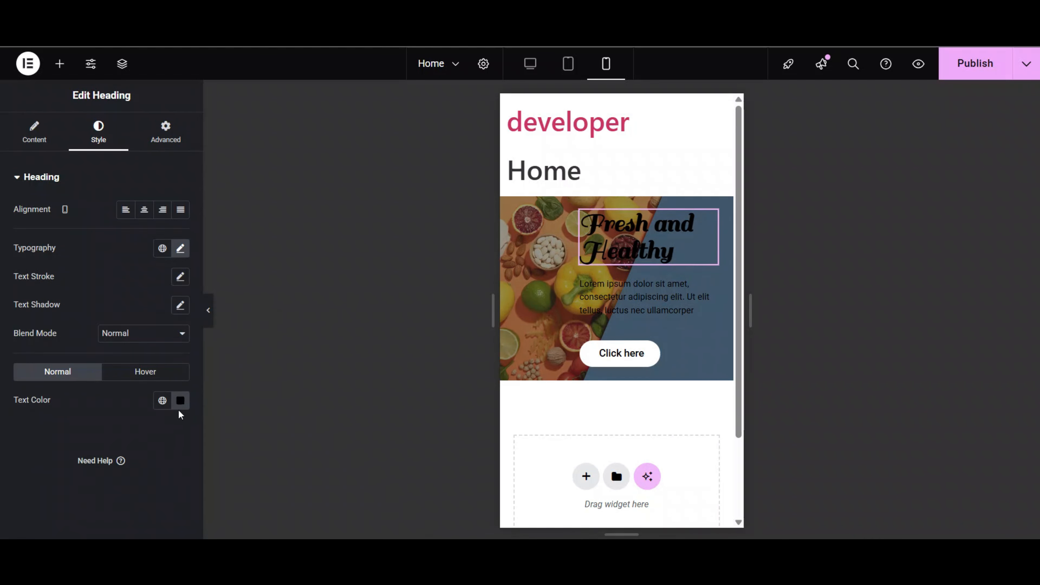
left_click(180, 400)
left_click_drag(146, 273, 103, 227)
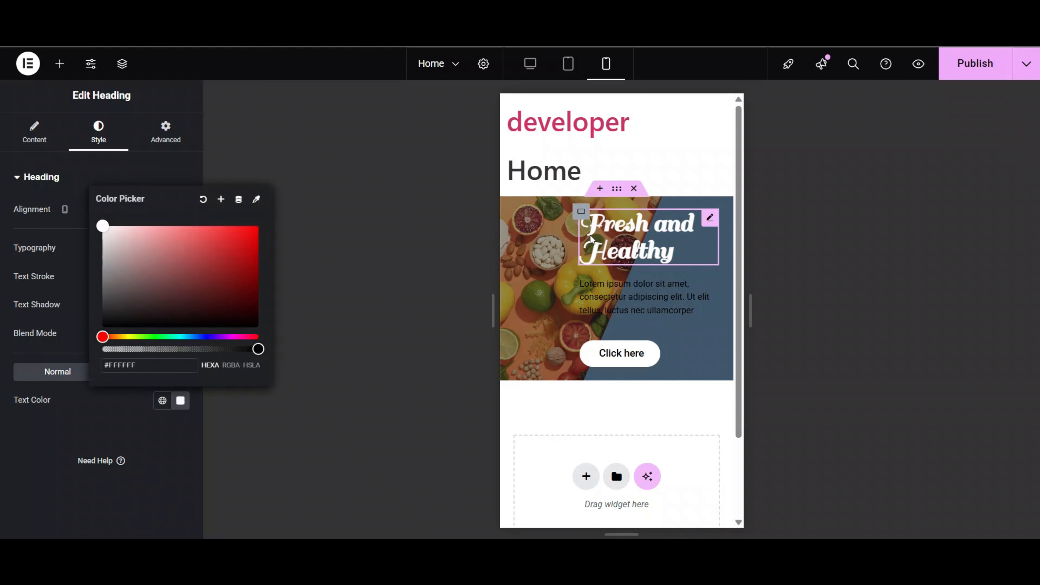
left_click(696, 310)
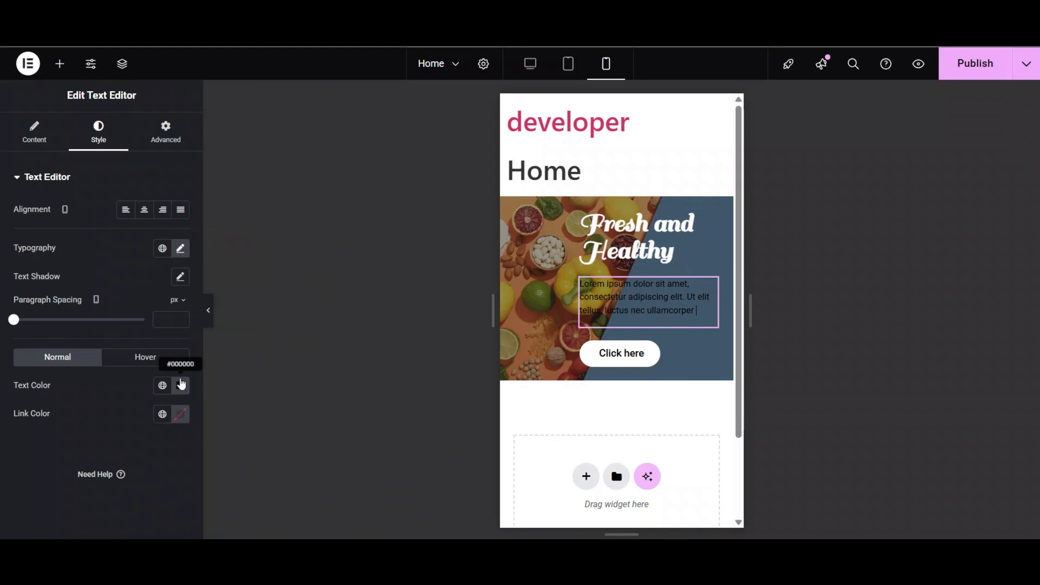
left_click(180, 386)
left_click_drag(154, 260, 103, 212)
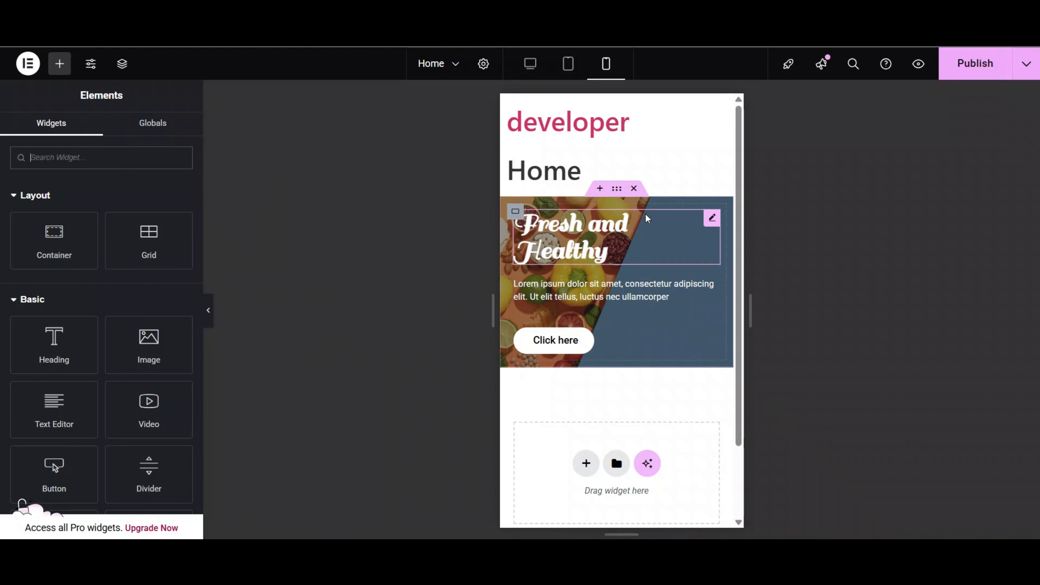
Step: Review the banner's layout and text legibility in the tablet and desktop views of the page
left_click(568, 64)
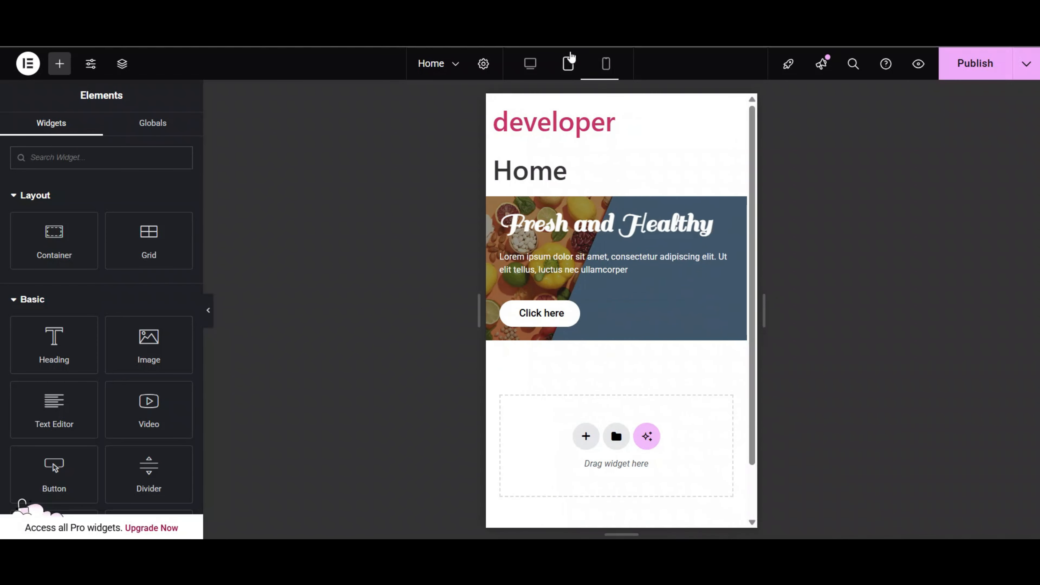
scroll(569, 282, "down", 1)
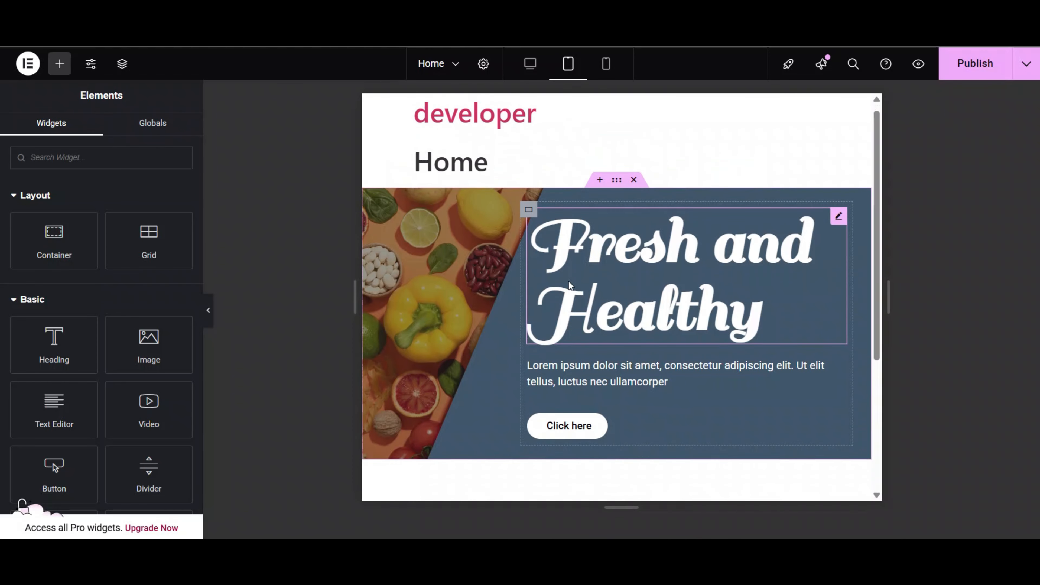
left_click(530, 66)
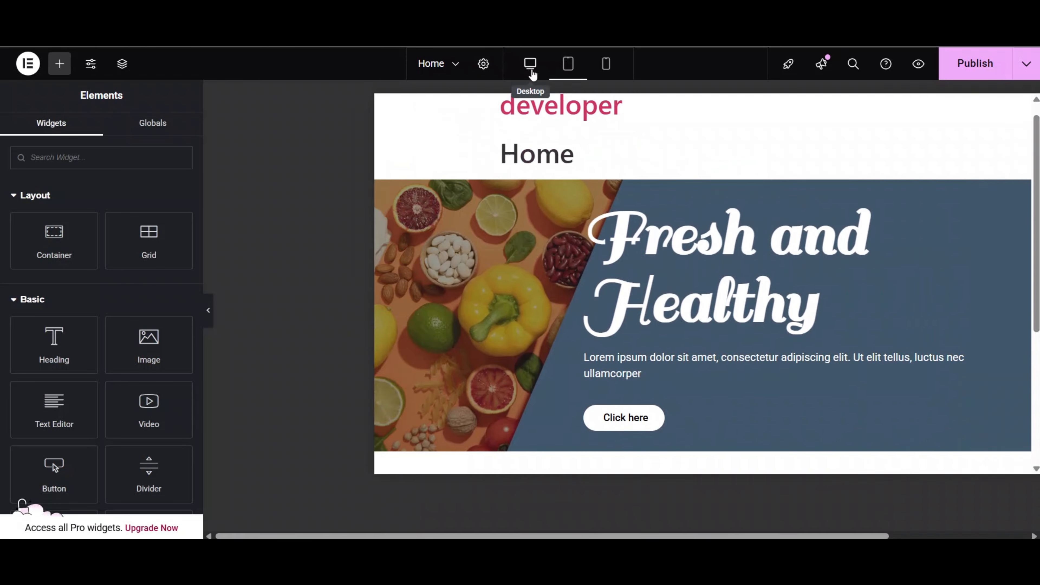
scroll(561, 230, "up", 1)
scroll(561, 229, "down", 2)
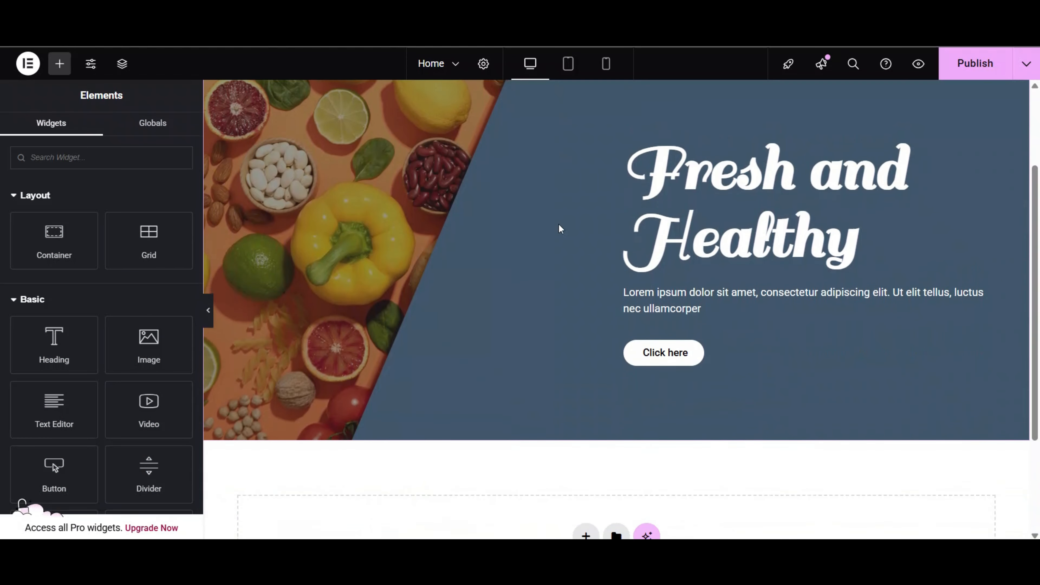
scroll(561, 230, "up", 1)
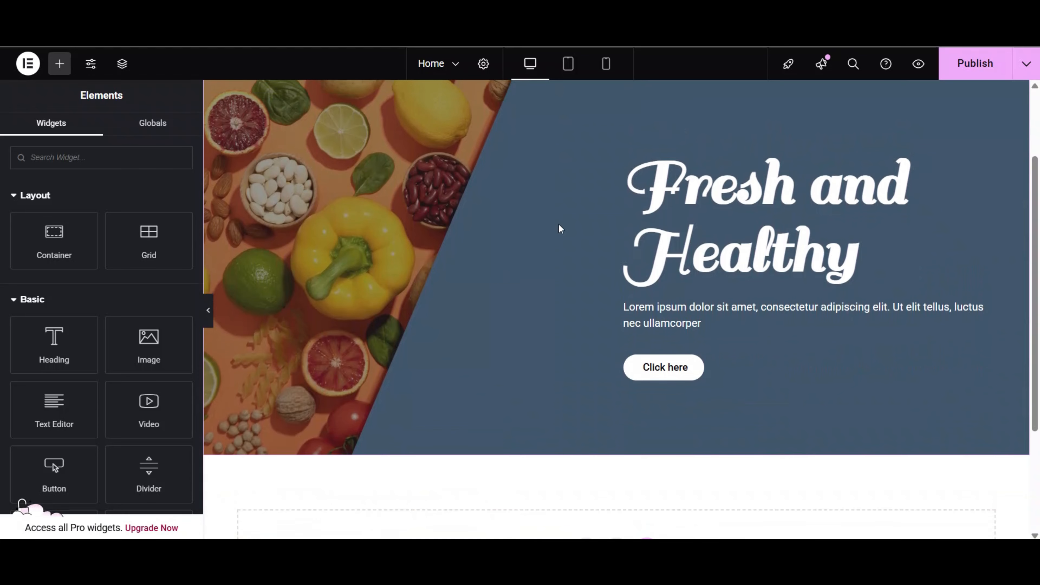
scroll(561, 229, "up", 1)
scroll(560, 229, "down", 3)
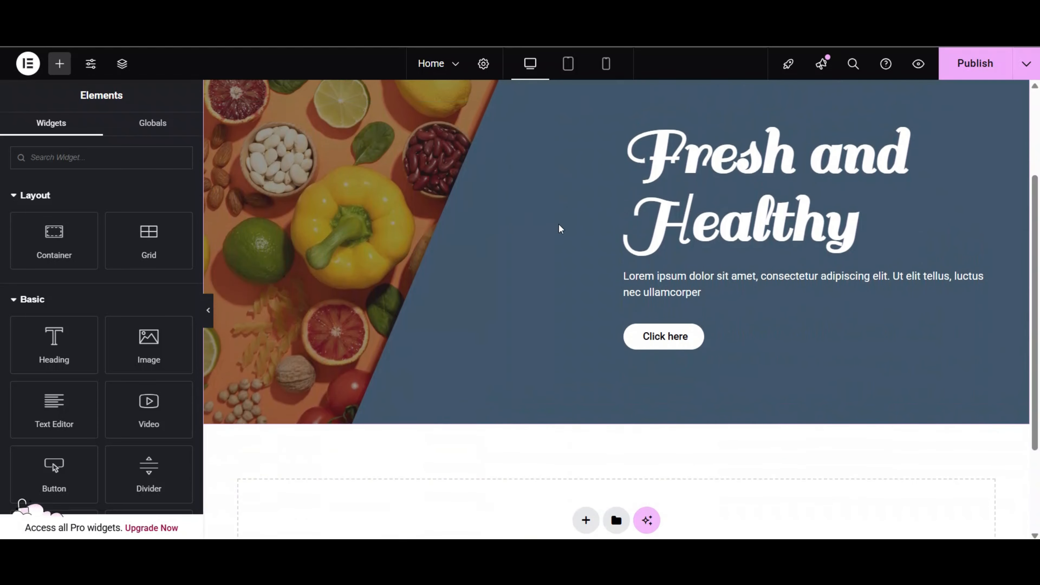
scroll(561, 230, "down", 1)
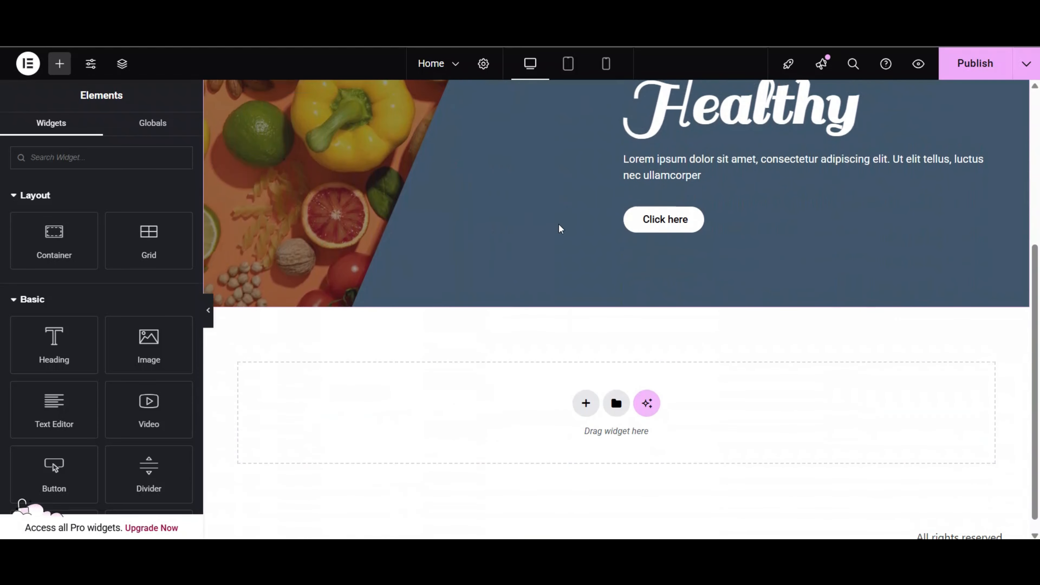
scroll(561, 229, "up", 4)
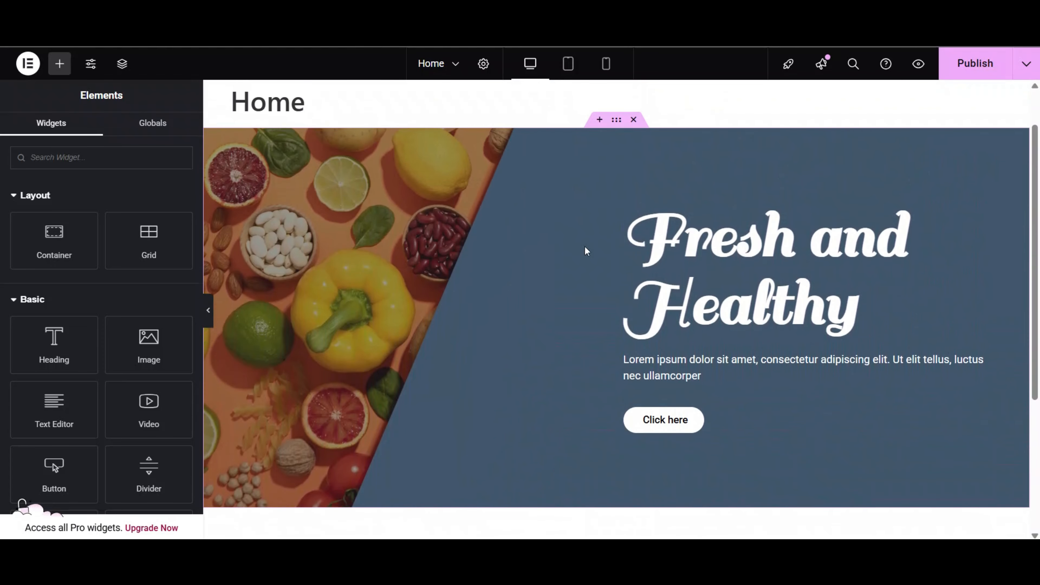
scroll(584, 265, "down", 1)
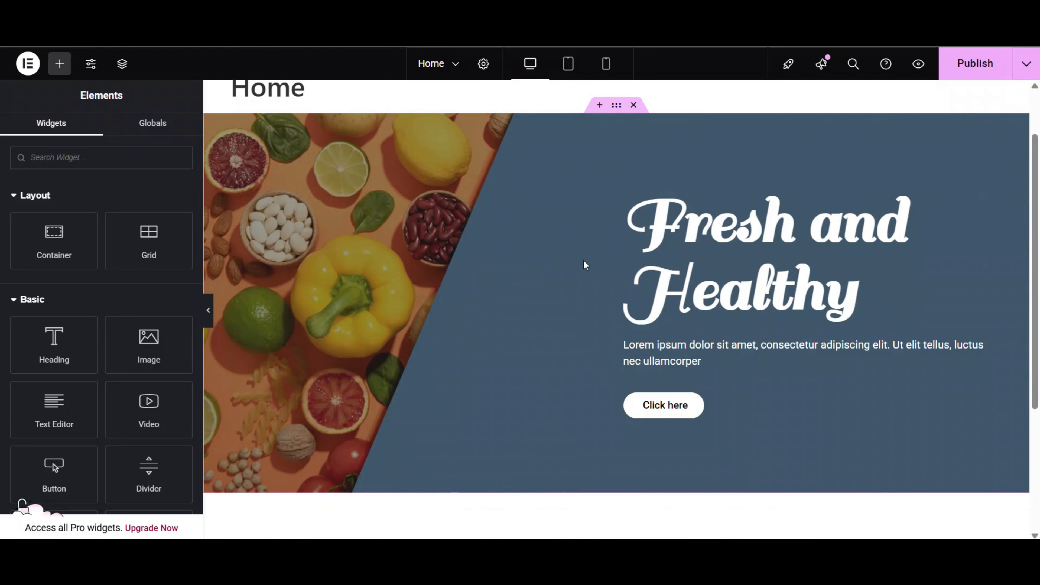
scroll(585, 264, "up", 1)
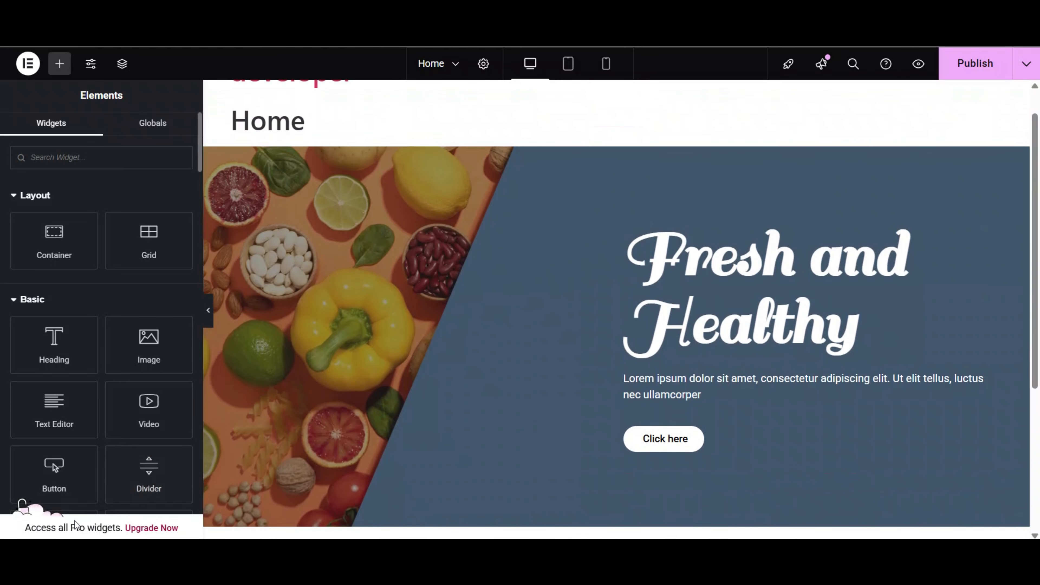